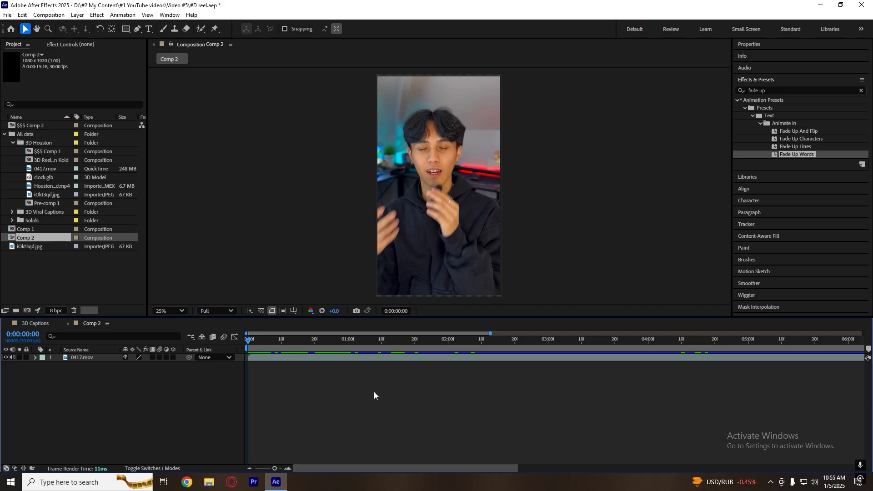
Preview roughly the first two seconds of the 0417.mov clip and return to the start of the composition.
key("ctrl+t")
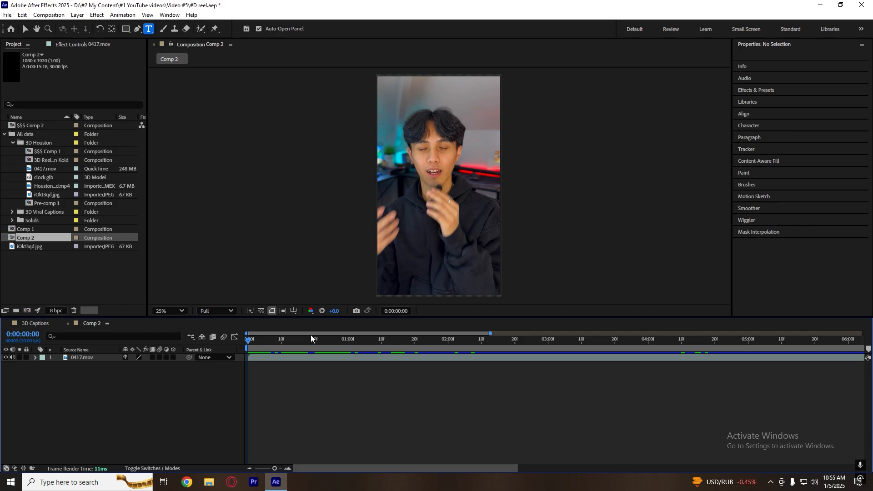
left_click_drag(310, 334, 306, 360)
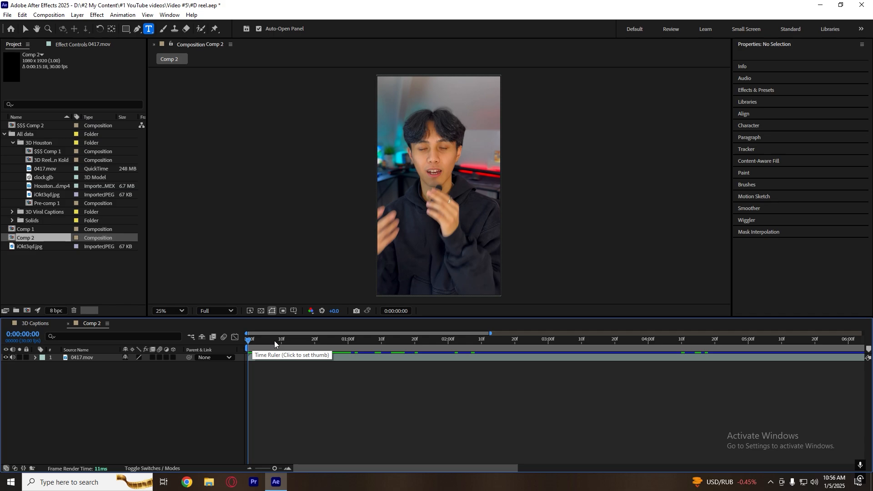
key("space")
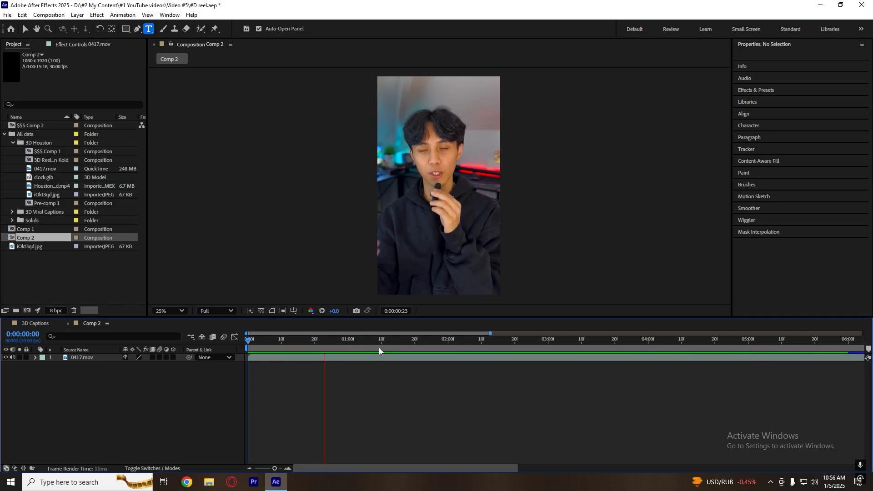
left_click(448, 346)
key("space")
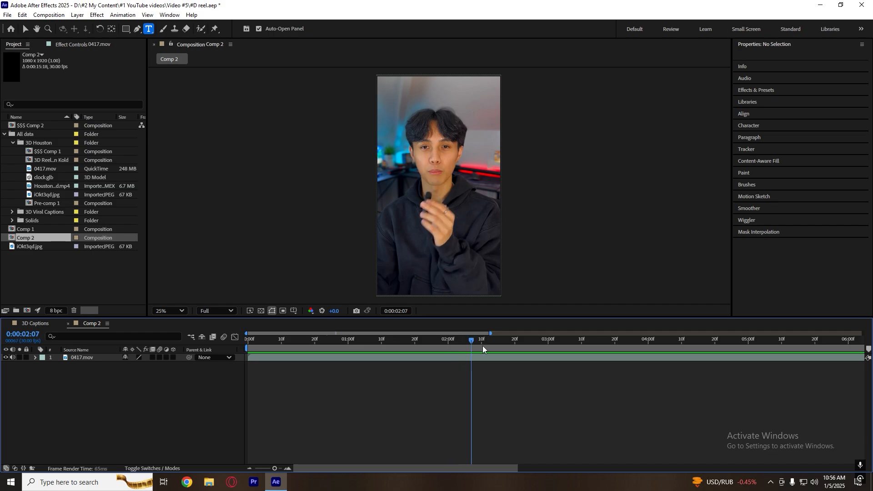
left_click(247, 348)
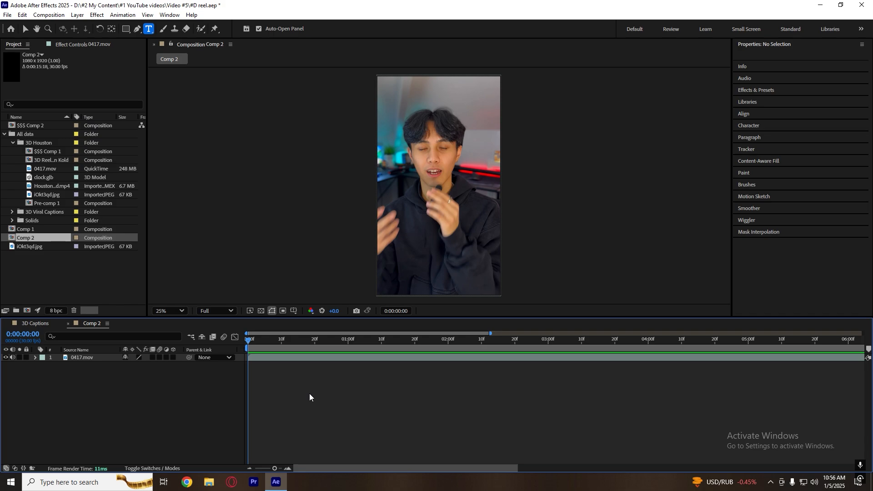
Add a text layer at the start of Comp 2 reading "I don't think" in Helvetica Bold at 117 px.
right_click(173, 389)
mouse_move(247, 281)
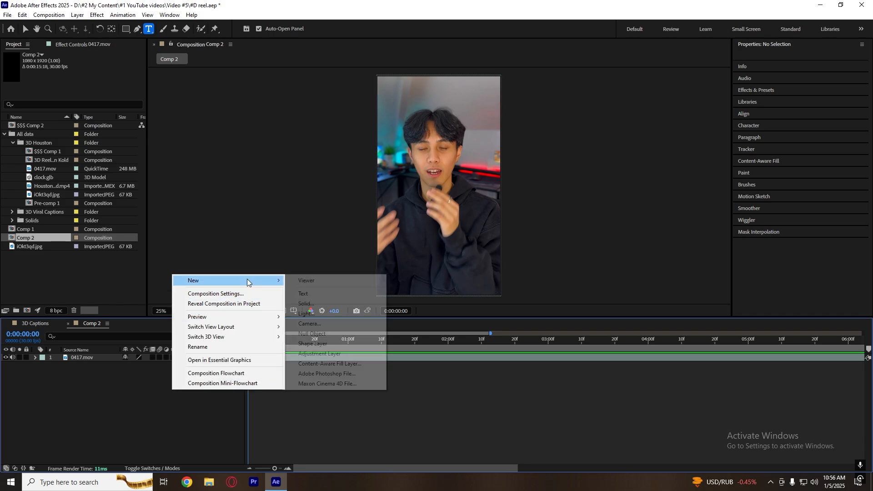
left_click(349, 294)
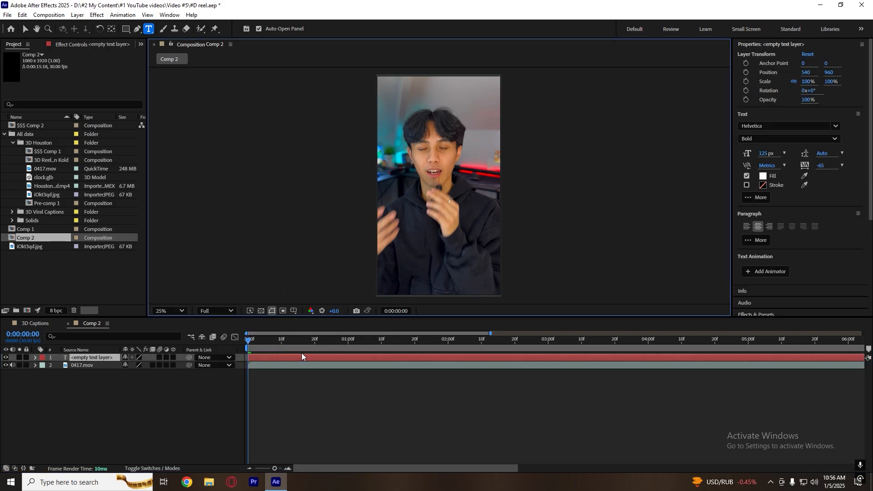
type("I don't think")
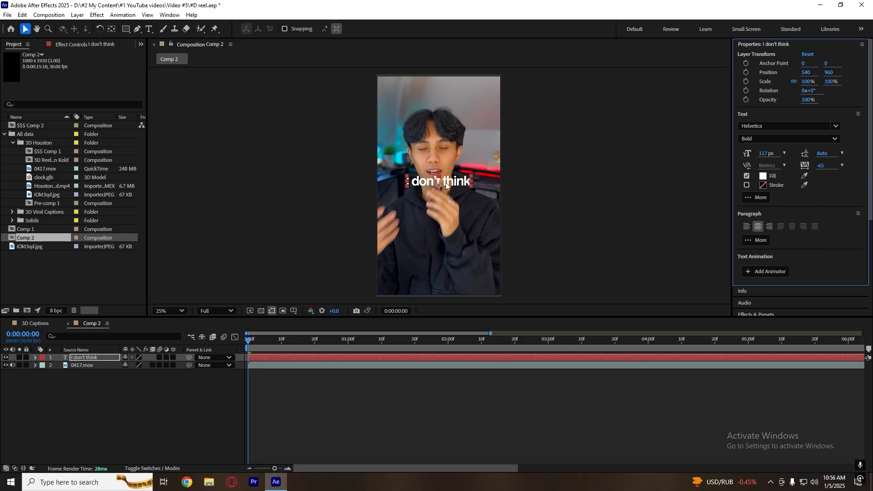
Place the caption over the speaker's upper chest, centred horizontally in the composition, at about 540, 1096.
left_click_drag(442, 181, 442, 201)
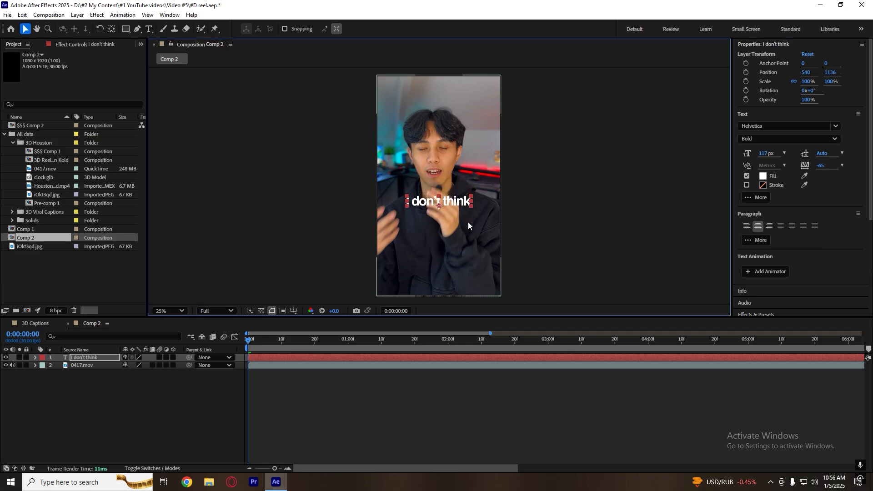
scroll(824, 257, "down", 5)
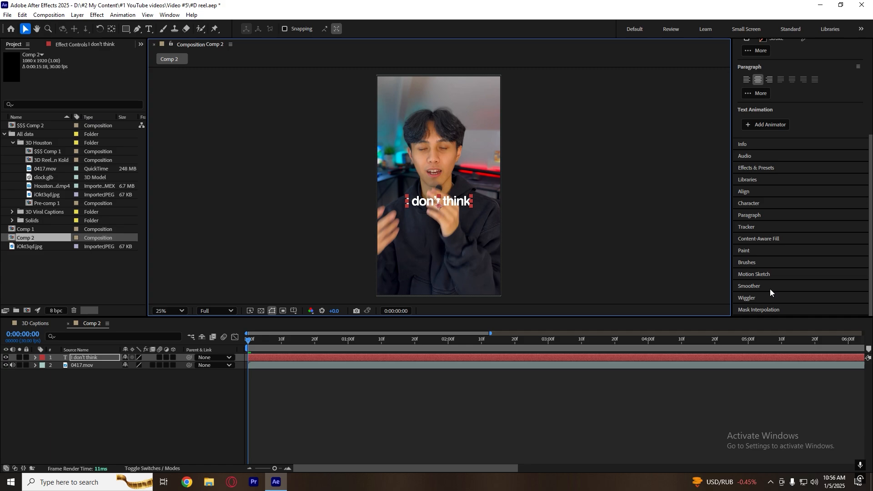
left_click(774, 191)
left_click(802, 132)
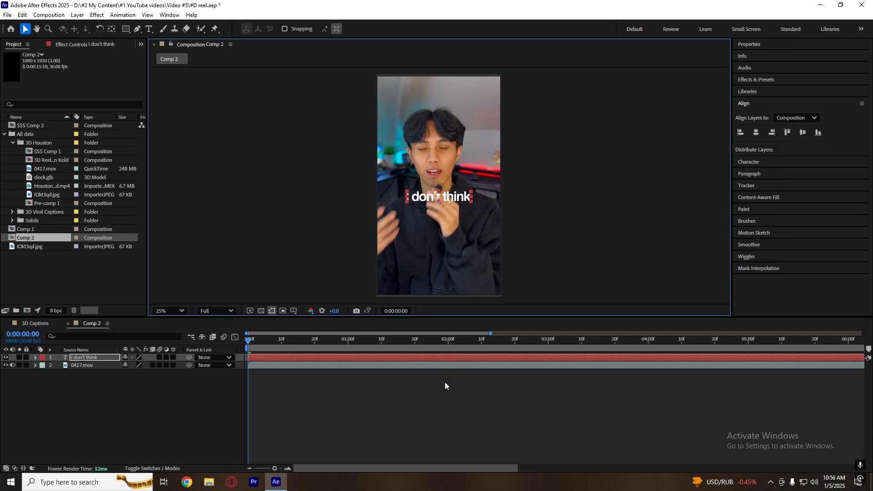
left_click(445, 385)
Examine the caption's character settings and its text colour picker without changing the fill.
left_click(768, 47)
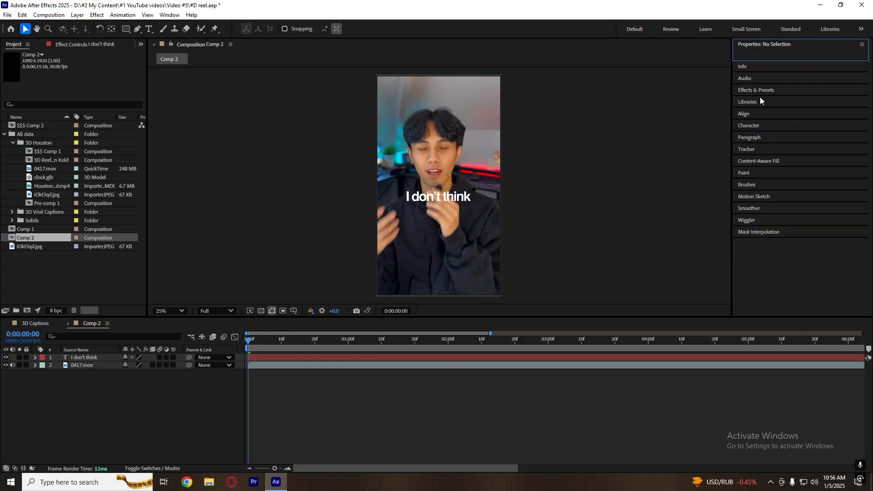
left_click(760, 47)
left_click(755, 116)
left_click(430, 398)
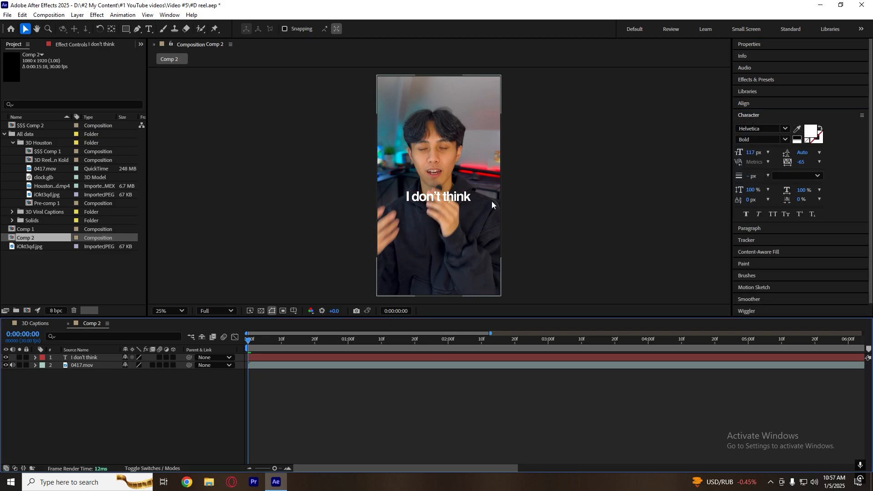
left_click(451, 200)
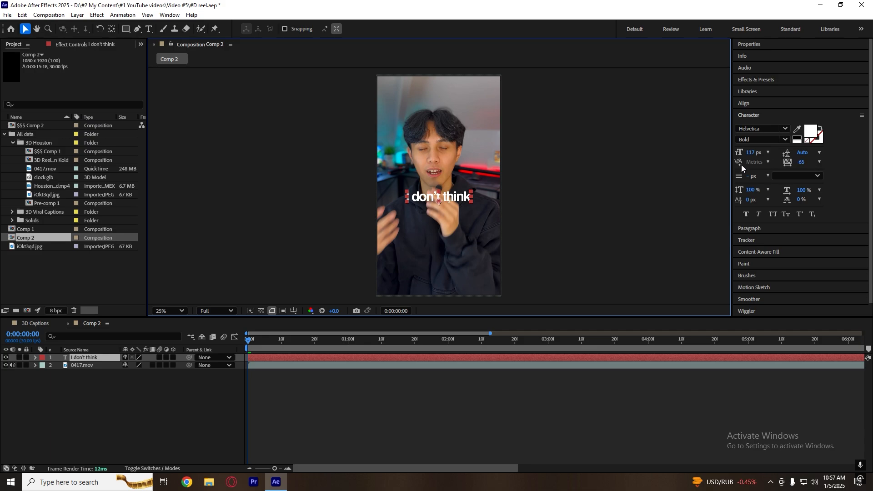
left_click(811, 134)
key("Escape")
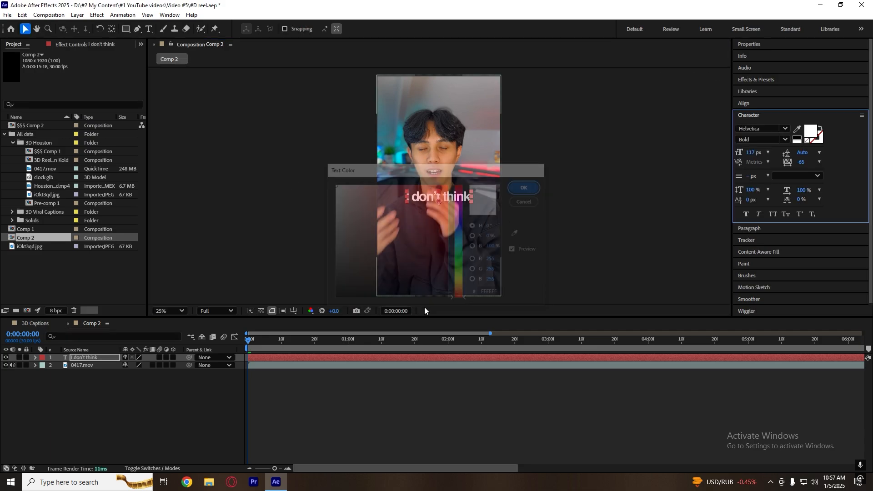
left_click(410, 391)
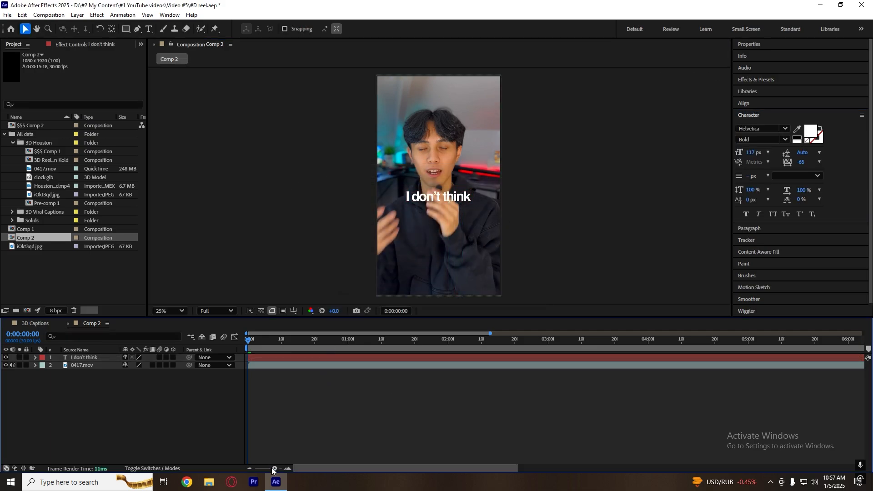
Try a tracking value of 0 on the "I don't think" caption.
left_click(804, 161)
type("0")
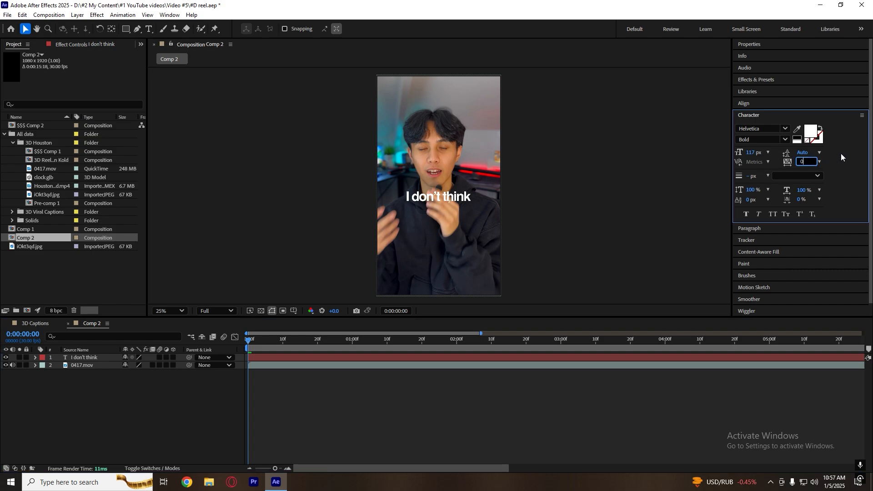
key("Return")
double_click(447, 186)
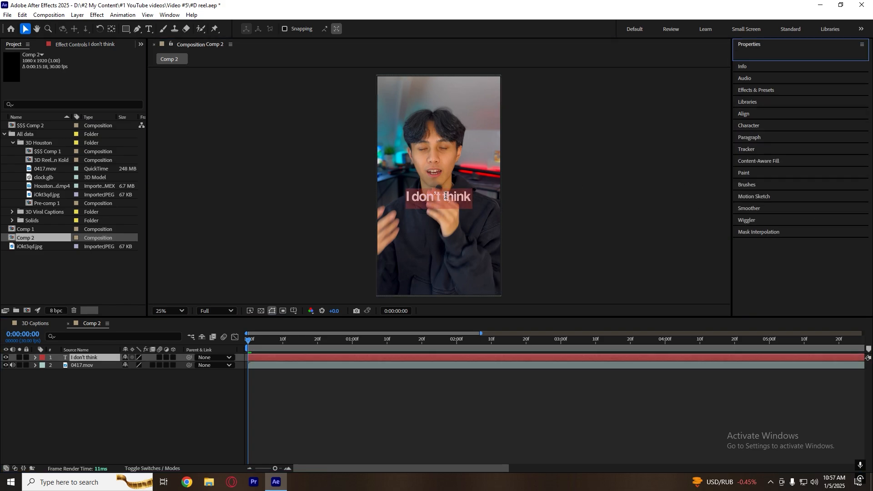
left_click(825, 165)
key("Return")
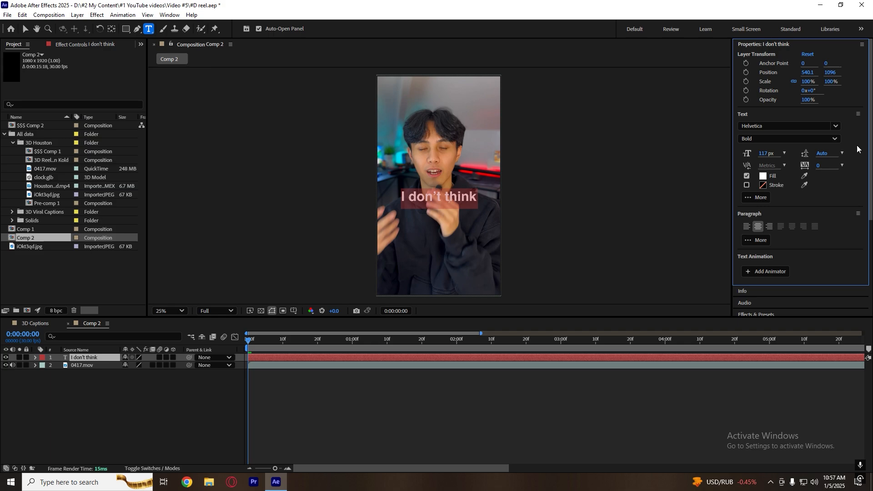
left_click(547, 386)
Save the project and select the "I don't think" text layer in the timeline.
key("ctrl+s")
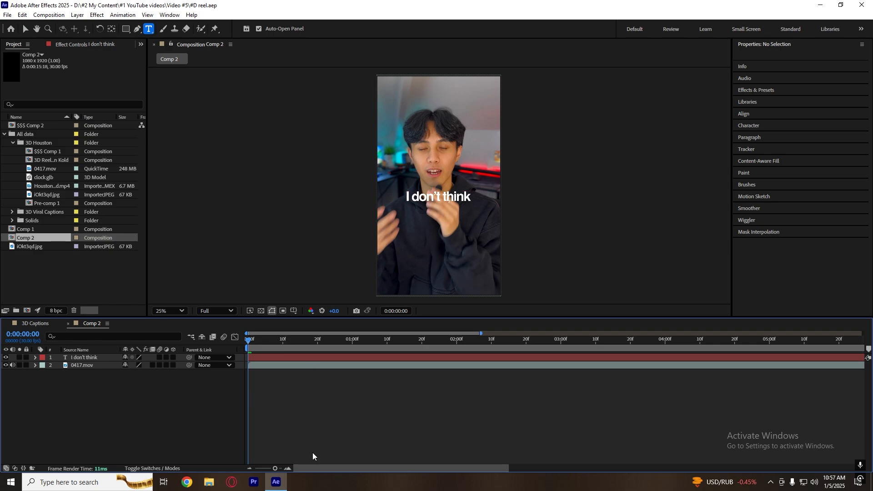
left_click_drag(275, 469, 272, 468)
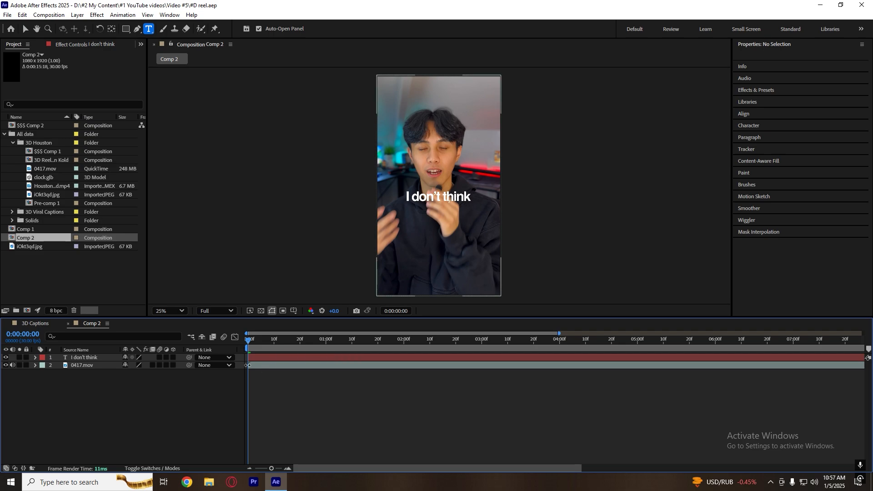
left_click(271, 358)
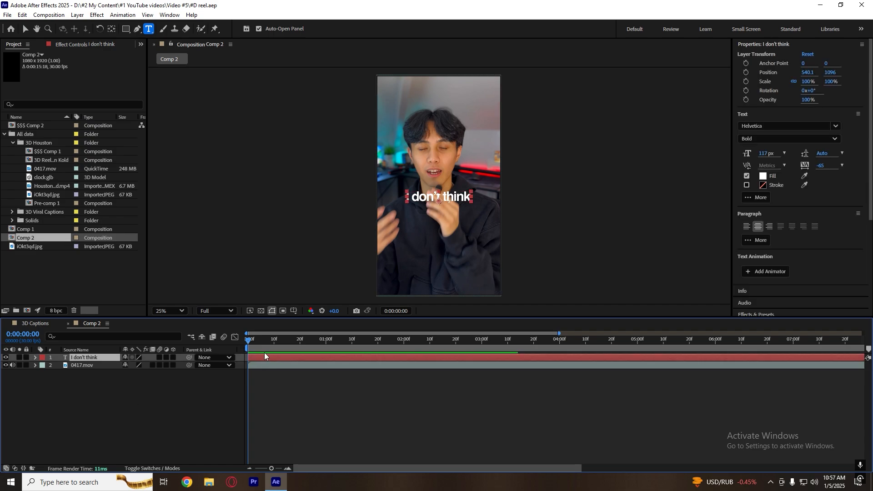
left_click(775, 45)
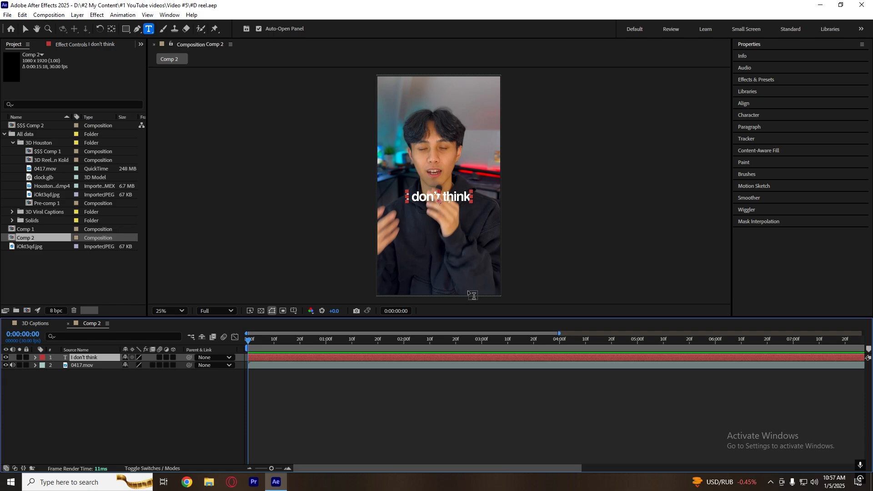
left_click(405, 401)
left_click(421, 358)
Search the effects and presets for "fade up w" and apply the Fade Up Words preset to the caption layer.
left_click(787, 79)
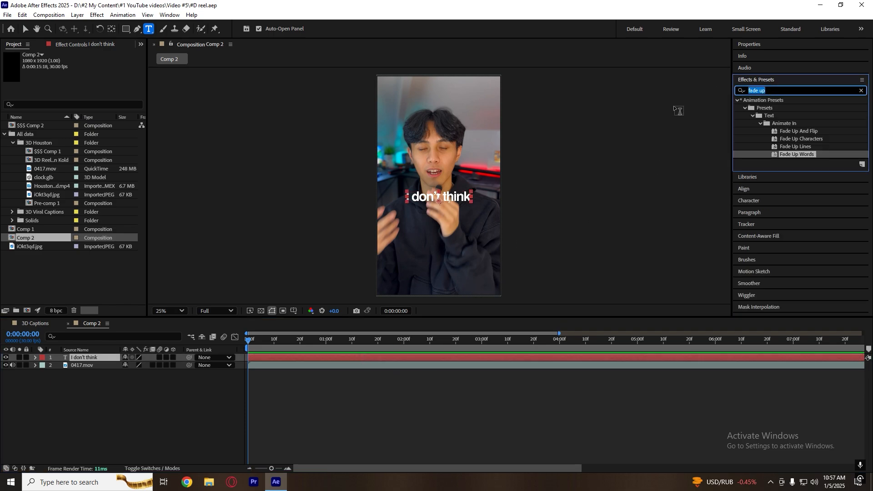
key("BackSpace")
left_click(343, 407)
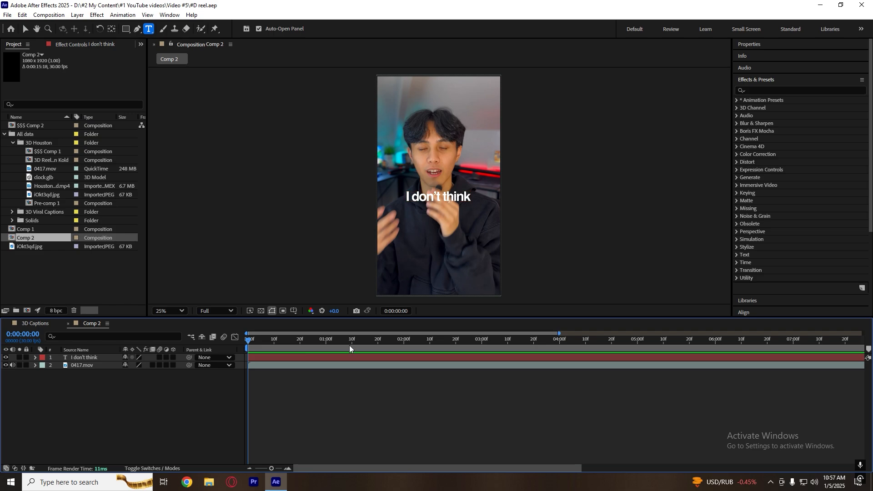
left_click(773, 88)
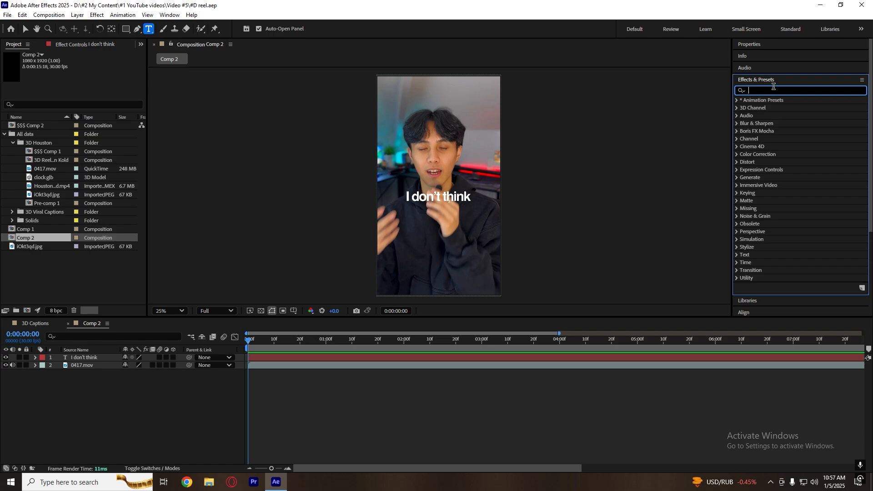
type("fade up w")
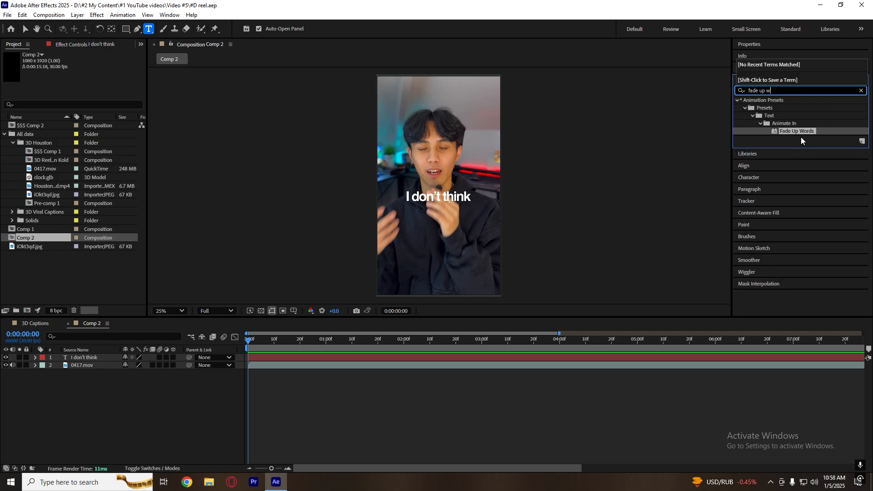
left_click_drag(800, 130, 264, 356)
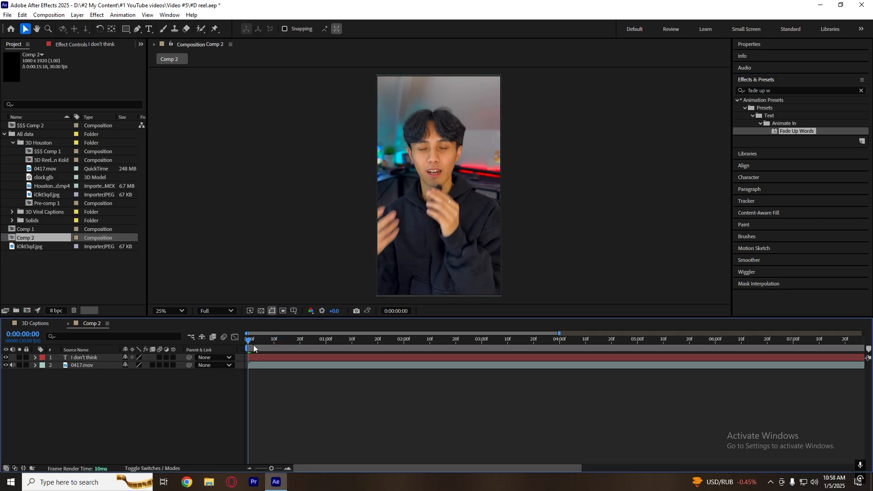
Reveal the caption's Range Selector Start keyframes, pull the end keyframe back to about frame 19, and preview the fade.
key("u")
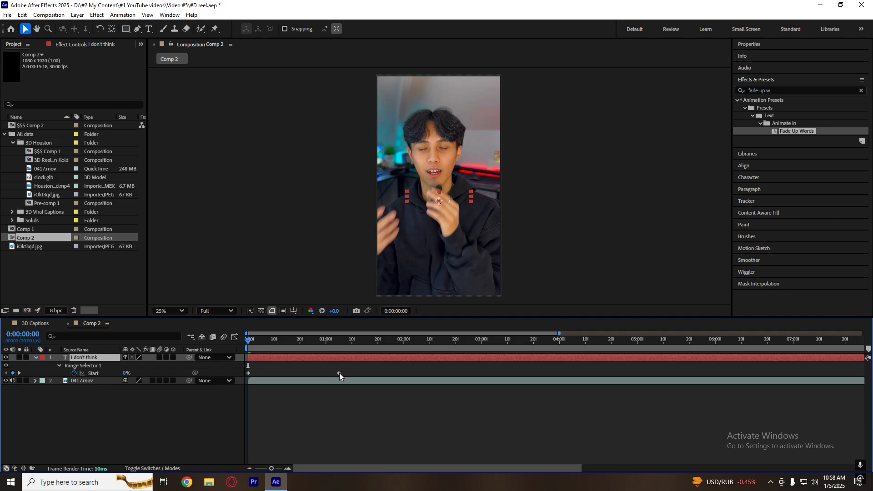
left_click_drag(339, 373, 296, 373)
key("h")
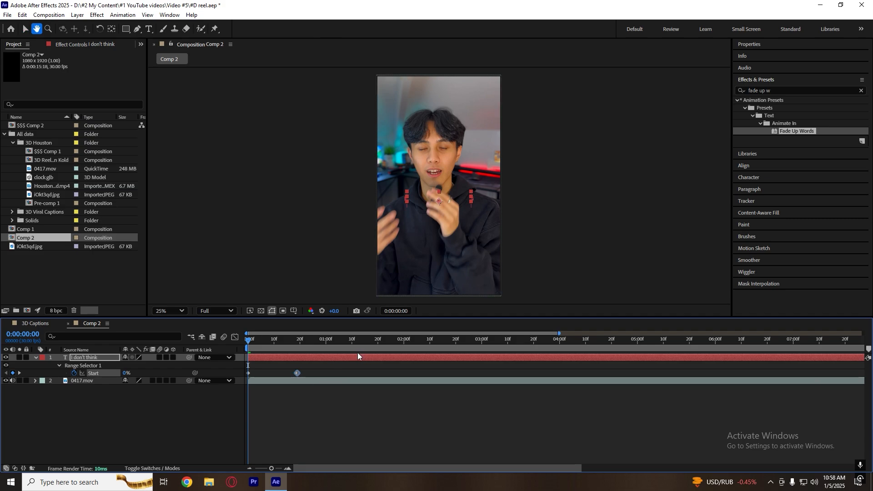
key("v")
left_click(342, 404)
key("space")
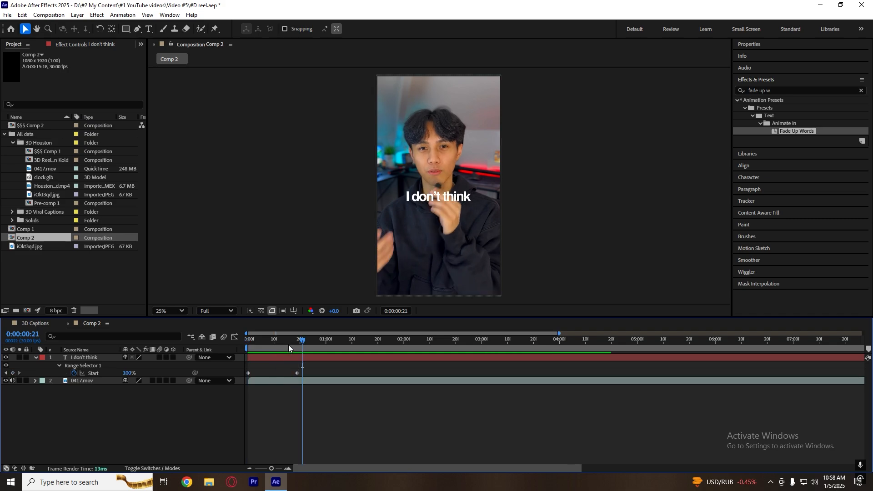
key("space")
Shorten the word fade by moving the Start property's end keyframe to frame 10, and play it back.
left_click_drag(297, 373, 274, 374)
key("space")
key("space")
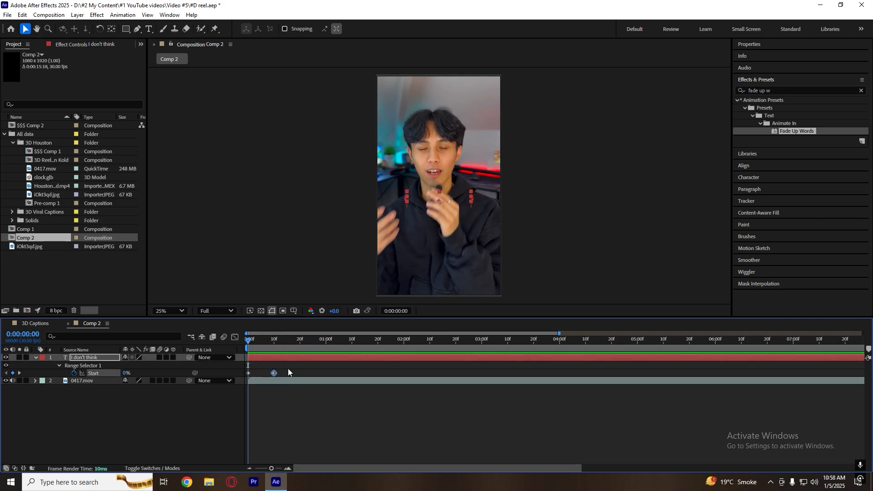
key("space")
key("space")
key("space")
left_click(294, 422)
key("s")
key("s")
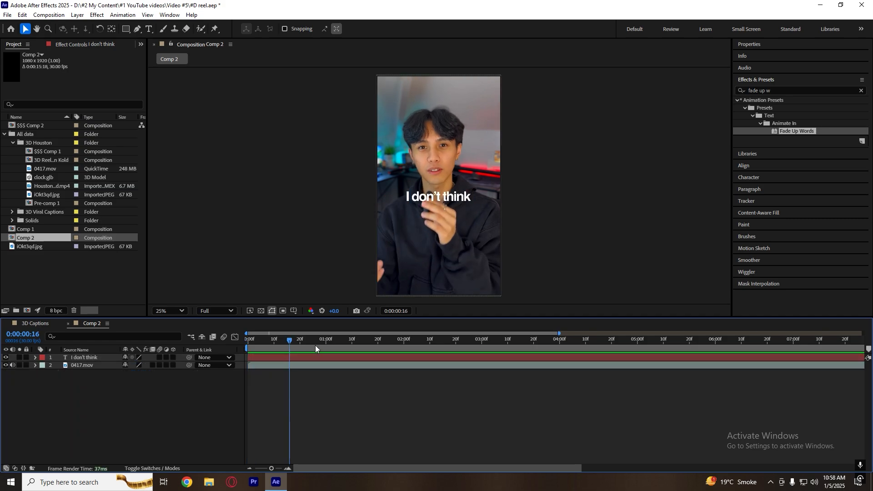
Turn the caption and video layers into 3D layers and scrub the first frames to check the caption's fade.
key("Home")
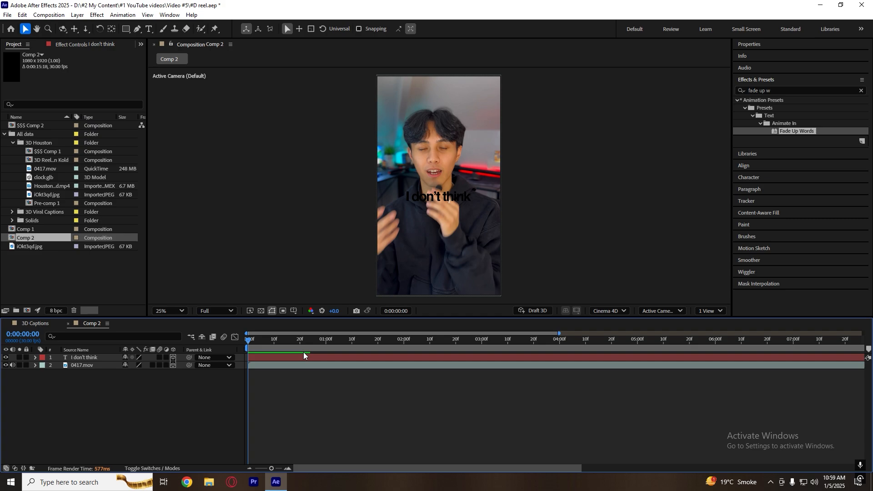
left_click(444, 195)
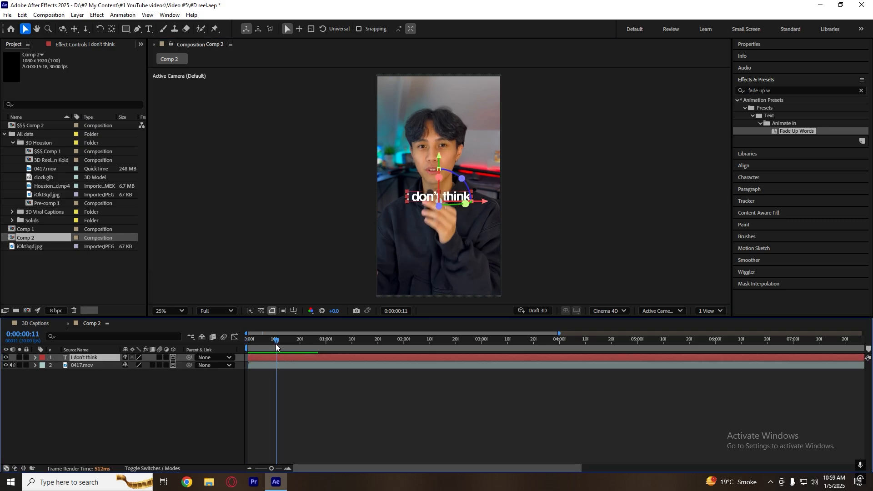
left_click_drag(275, 344, 258, 349)
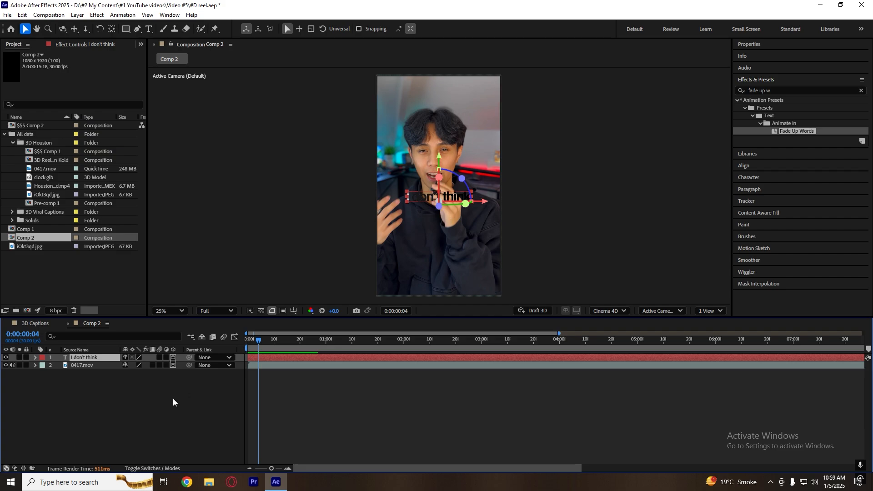
Set the "I don't think" caption's Z position to -14 and scrub the opening frames to check its visibility over the video.
key("p")
mouse_move(158, 368)
left_mouse_down()
mouse_move(135, 367)
mouse_move(145, 367)
left_mouse_up()
left_click_drag(350, 357, 307, 358)
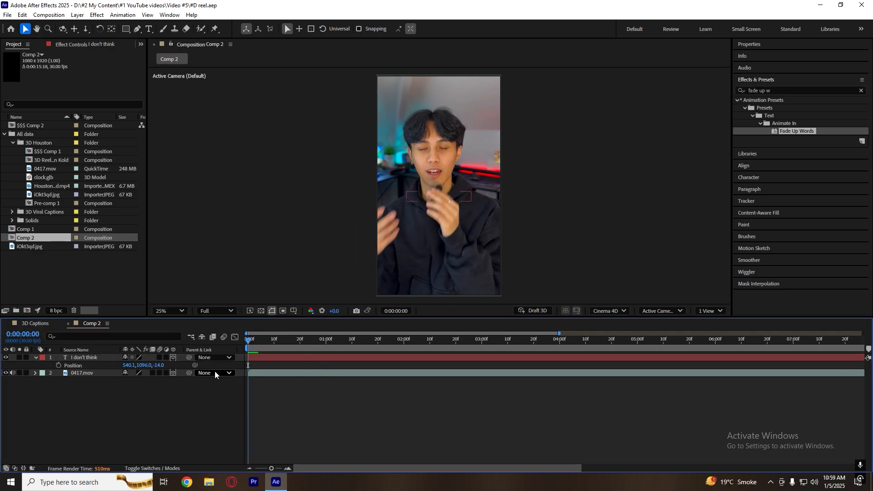
key("p")
key("p")
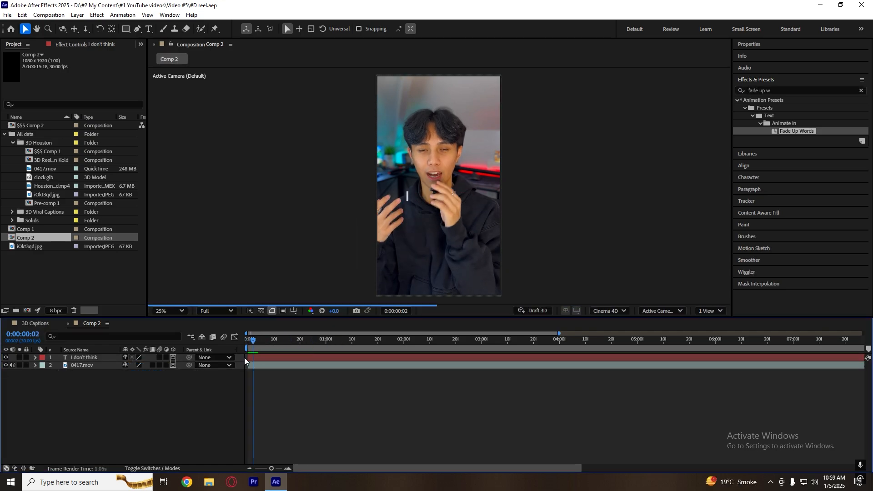
Add a two-node camera with the 50mm preset to the composition.
right_click(160, 385)
mouse_move(257, 274)
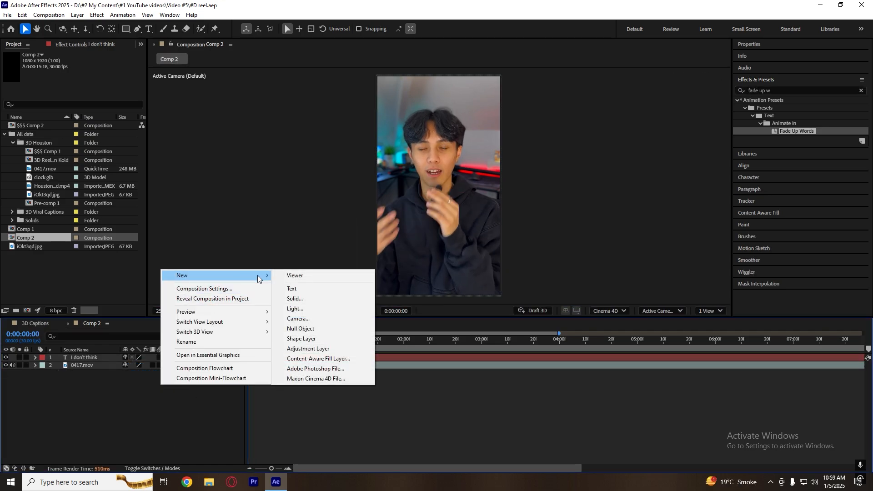
left_click(304, 316)
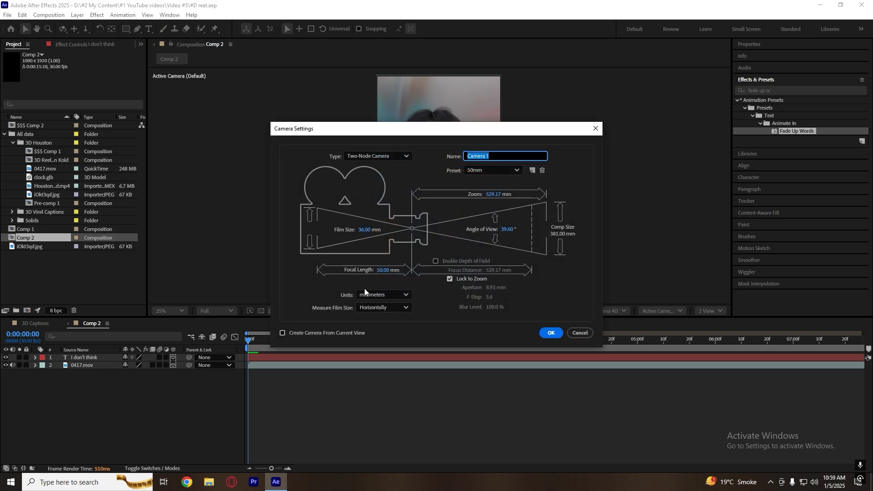
left_click(550, 334)
left_click(266, 411)
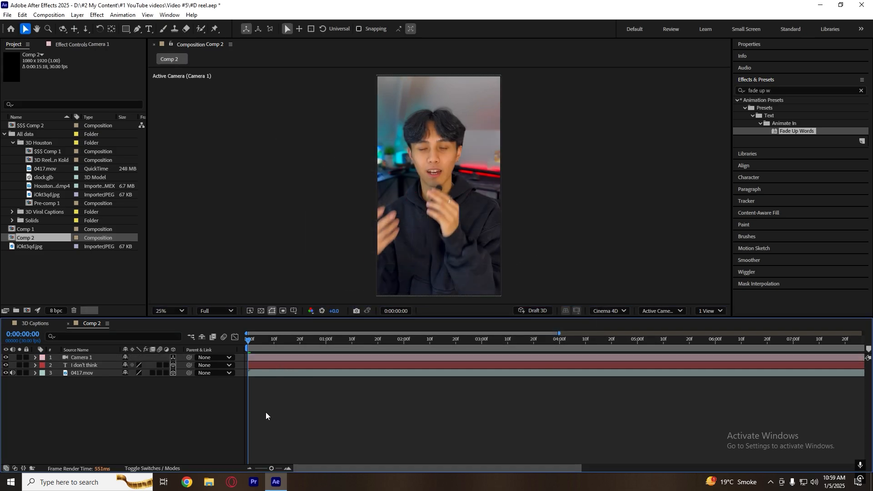
Add a null object to the composition and parent the Camera 1 layer to it.
right_click(113, 413)
mouse_move(180, 304)
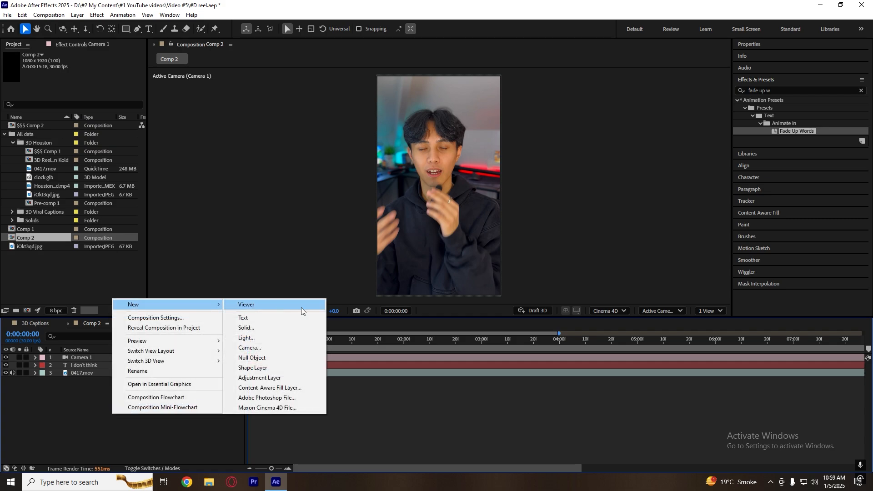
left_click(296, 359)
left_click(171, 426)
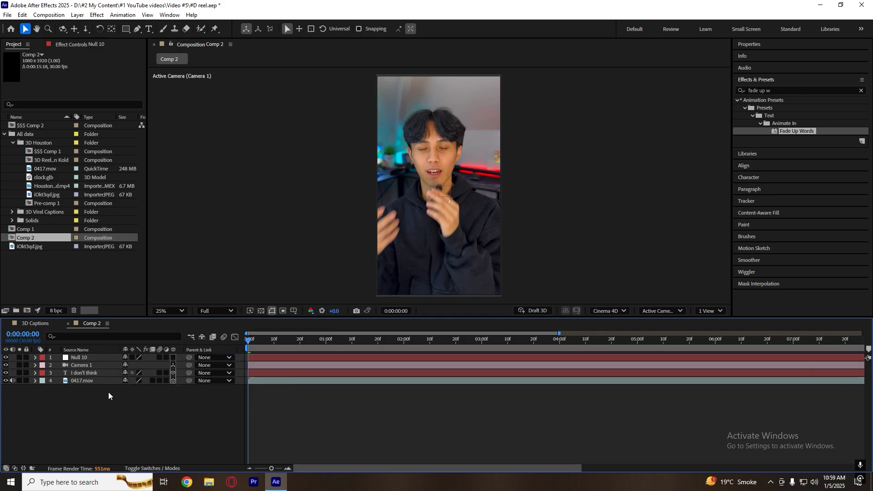
left_click(91, 372)
left_click(86, 365)
left_click_drag(189, 365, 96, 357)
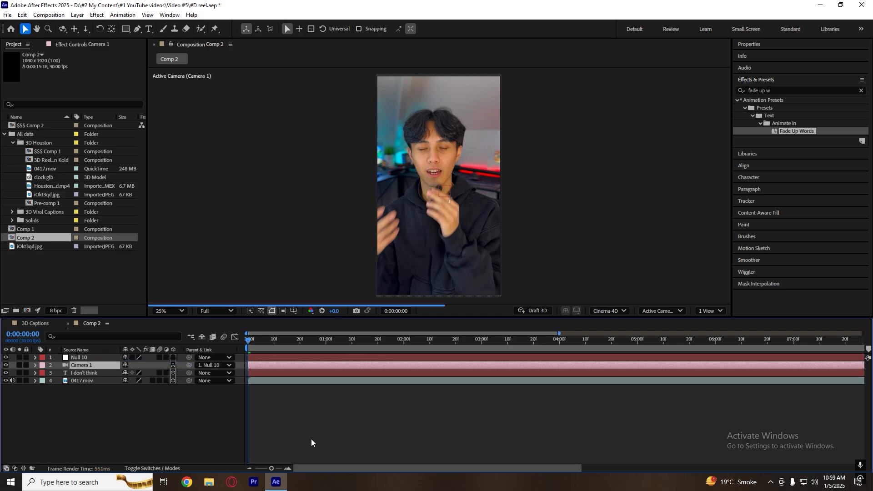
left_click(311, 439)
Make the null a 3D layer and try moving it along Z to test the camera push-in.
left_click(98, 357)
left_click(380, 348)
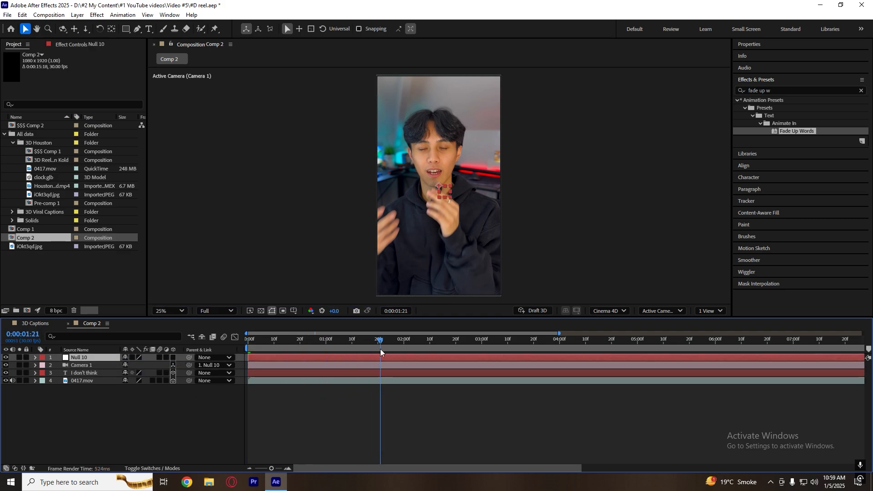
left_click(350, 349)
left_click(350, 349)
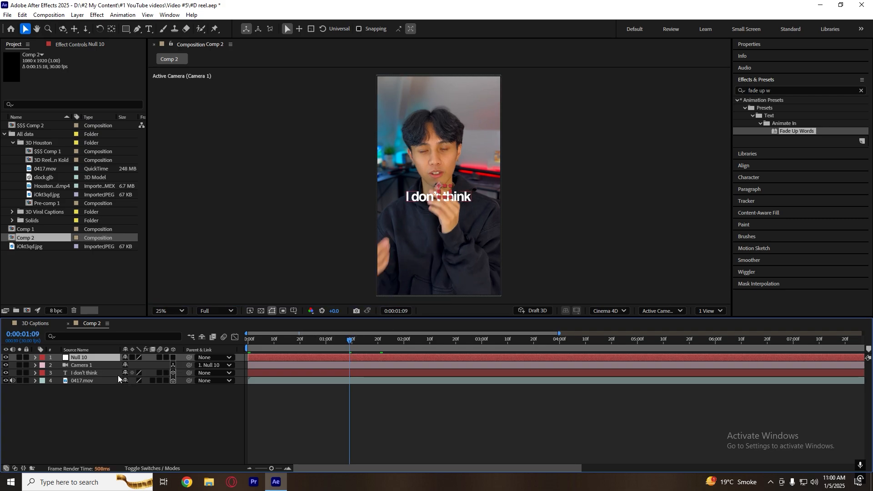
key("p")
left_click(173, 358)
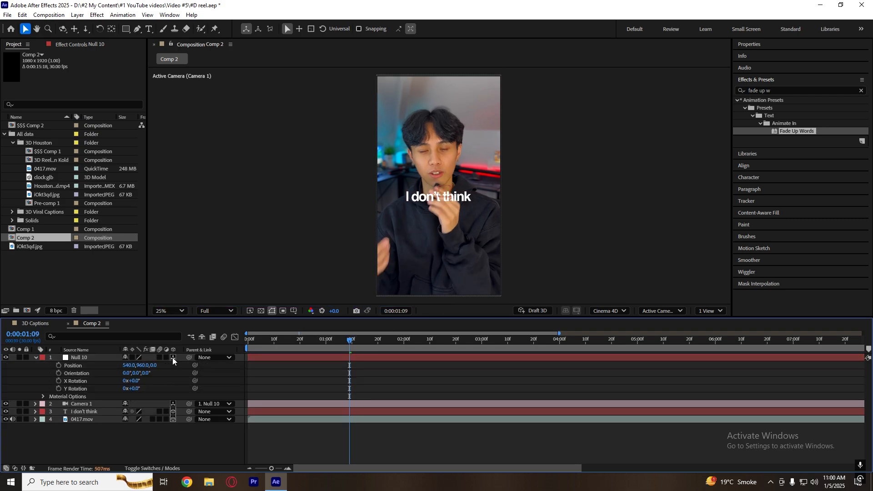
left_click_drag(154, 365, 288, 361)
left_click(362, 380)
key("u")
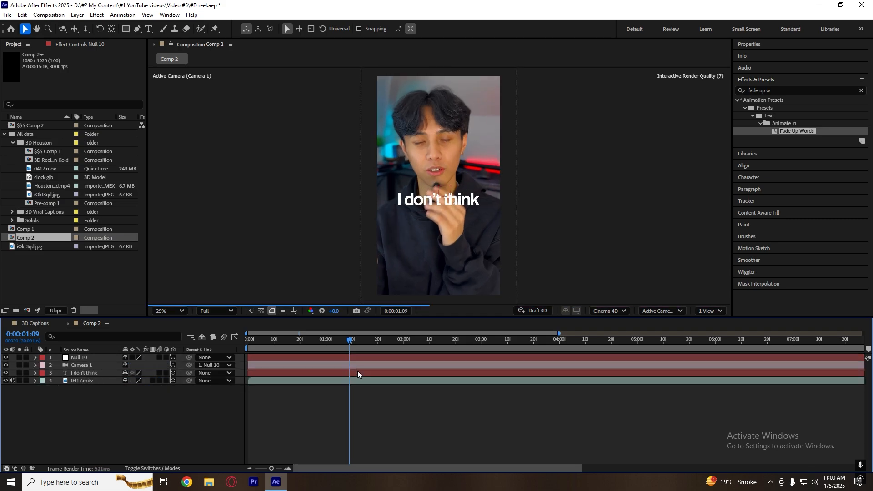
Bring the caption forward in 3D space by setting its Z position to -521, and check it around frame 26.
key("Home")
left_click(261, 373)
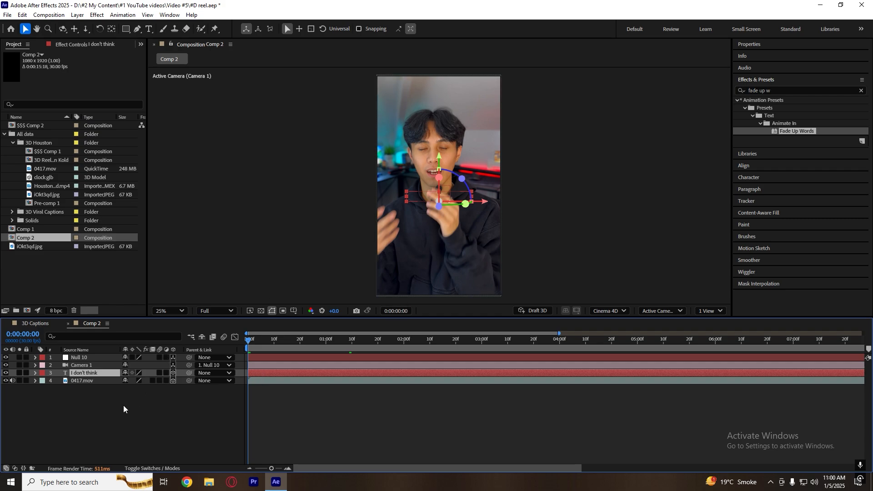
key("p")
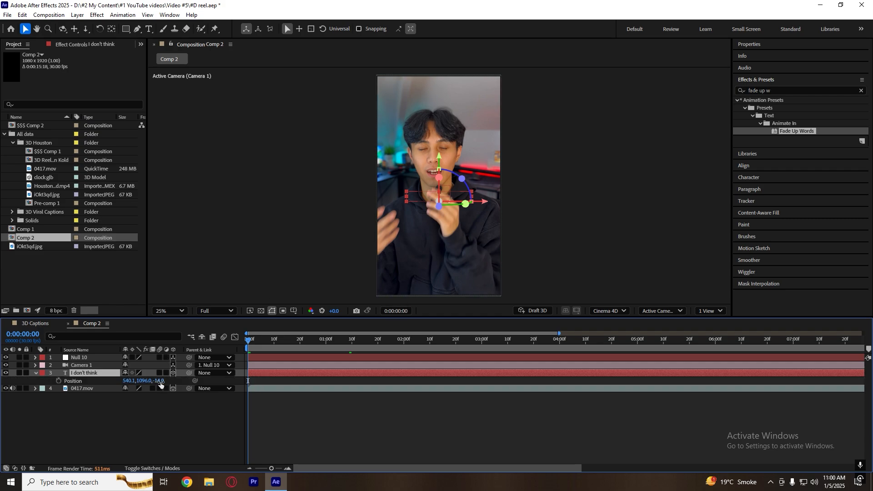
left_click_drag(219, 382, 1, 399)
left_click(314, 343)
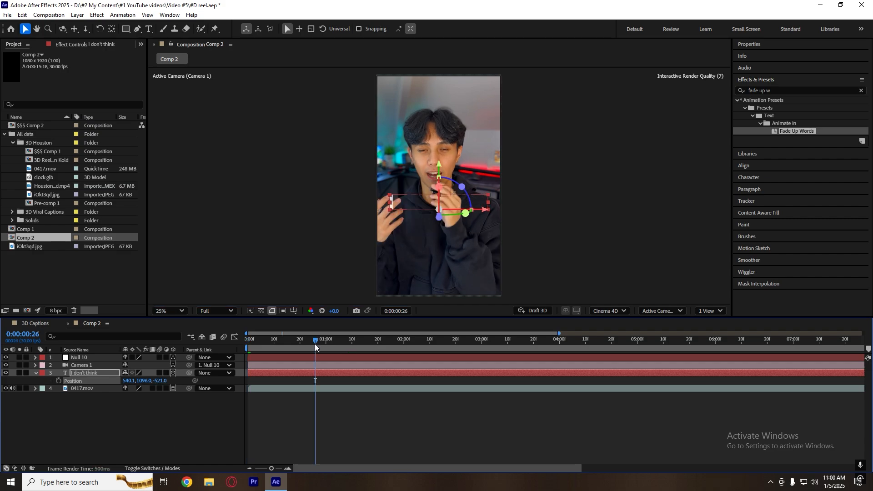
left_click(305, 380)
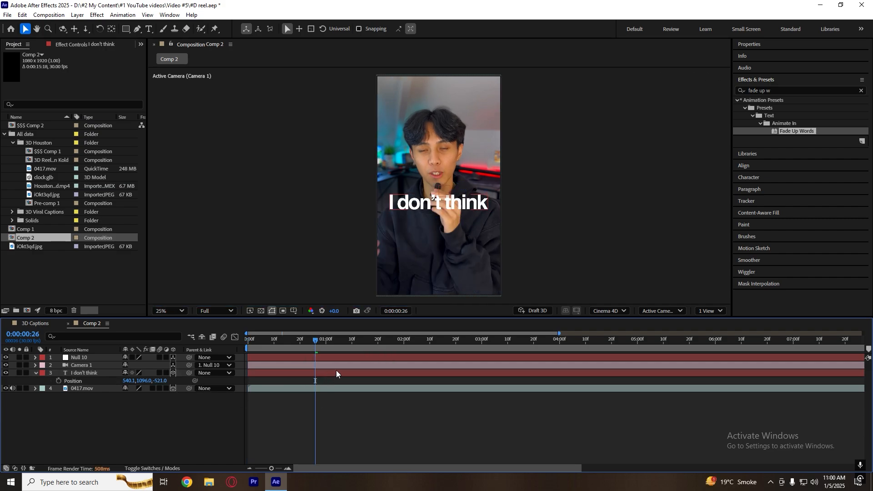
Scale the caption layer to 70% and scrub back through the opening frames.
left_click(337, 371)
key("s")
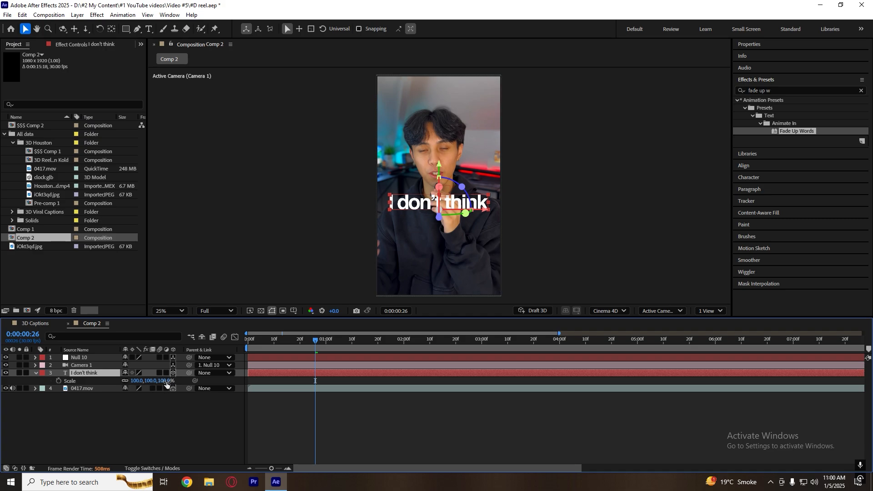
left_click_drag(166, 381, 159, 382)
left_click(326, 392)
left_click_drag(315, 345, 258, 353)
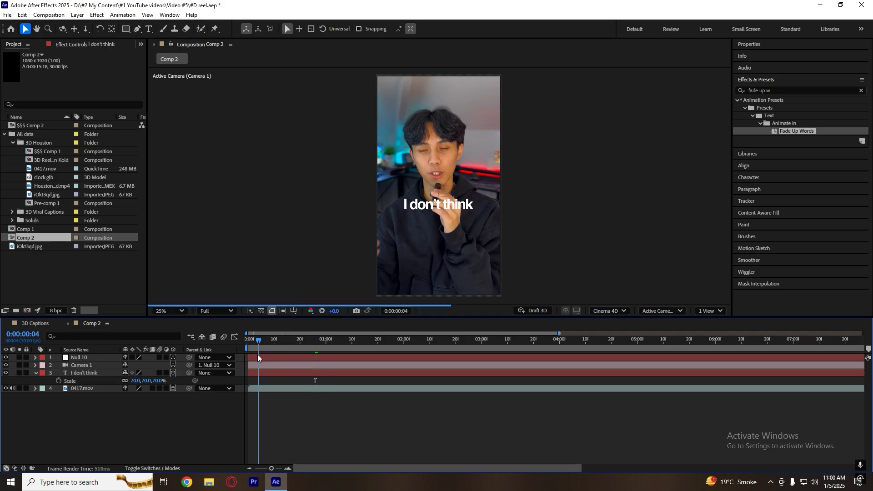
Keyframe the null's Position from Z 376 at the first frame to Z 0 at about 0:00:01:25.
left_click(267, 357)
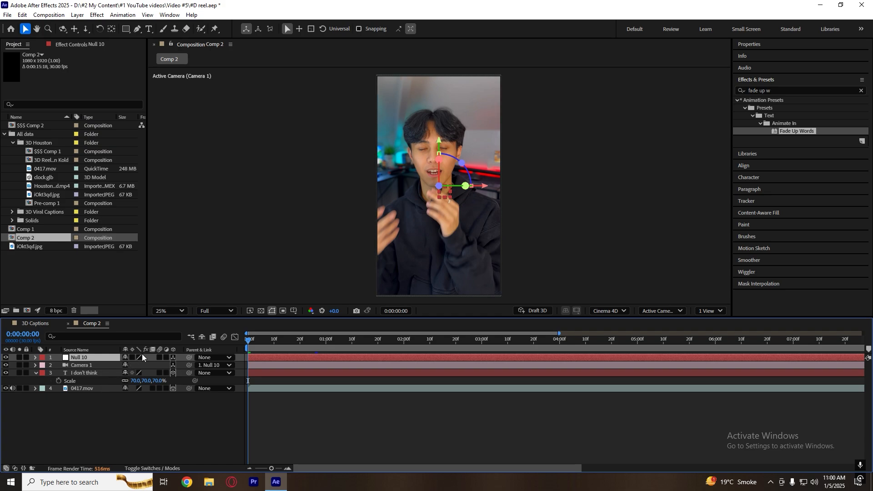
key("p")
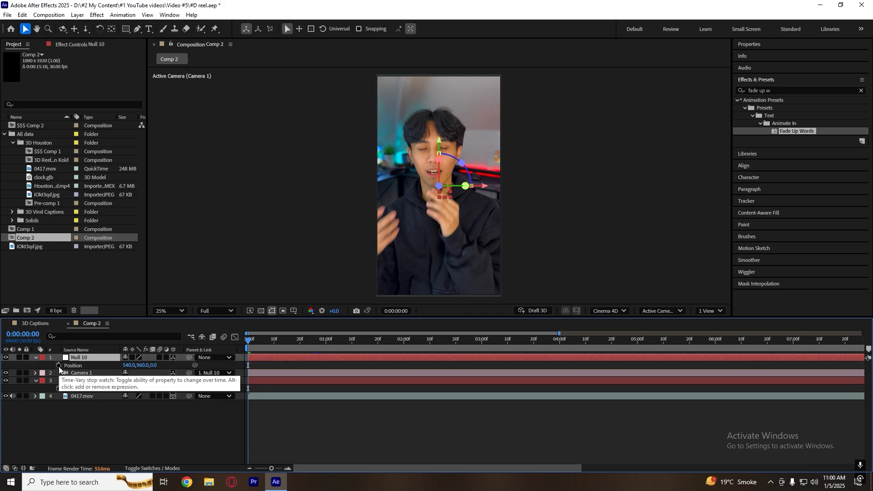
left_click(59, 366)
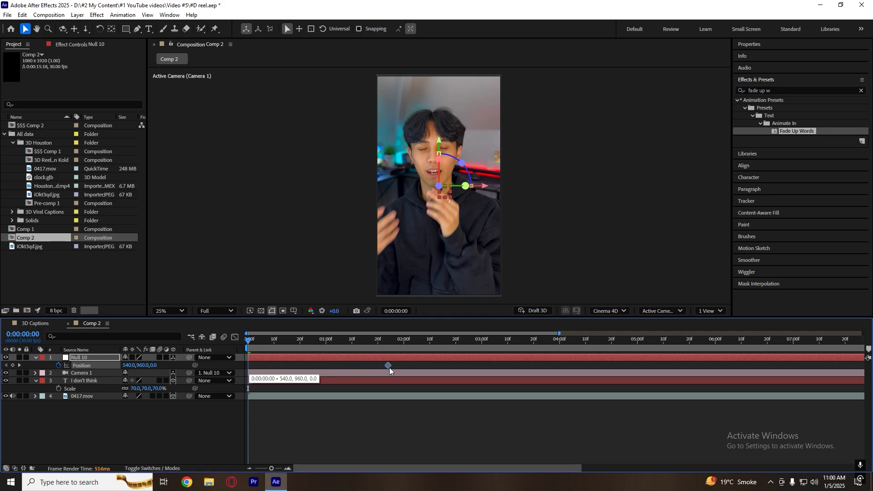
left_click_drag(155, 366, 266, 358)
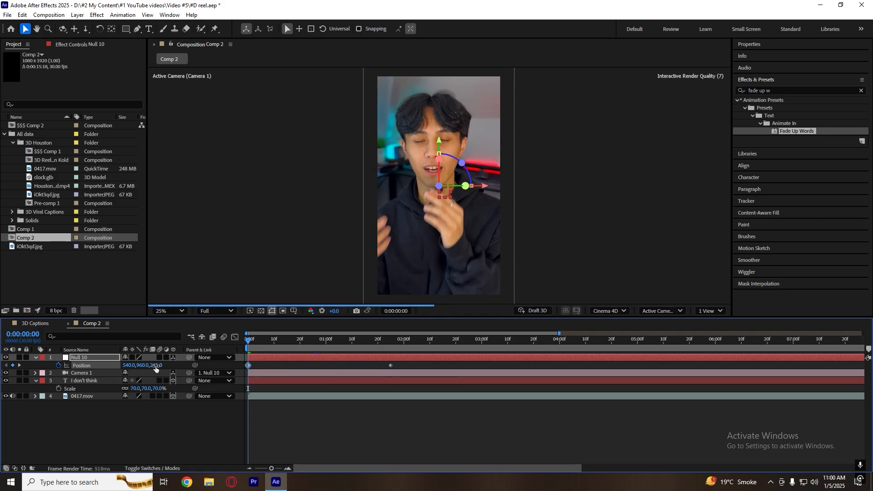
left_click_drag(156, 366, 187, 366)
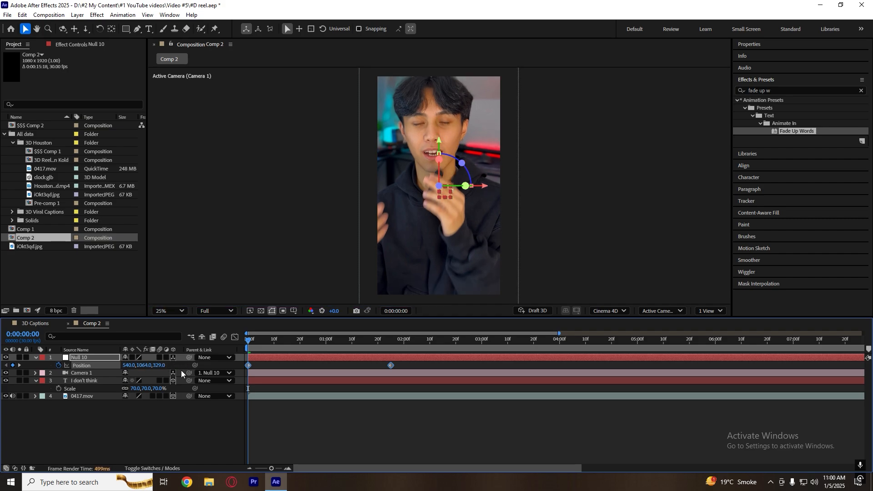
key("ctrl+z")
left_click_drag(156, 366, 178, 365)
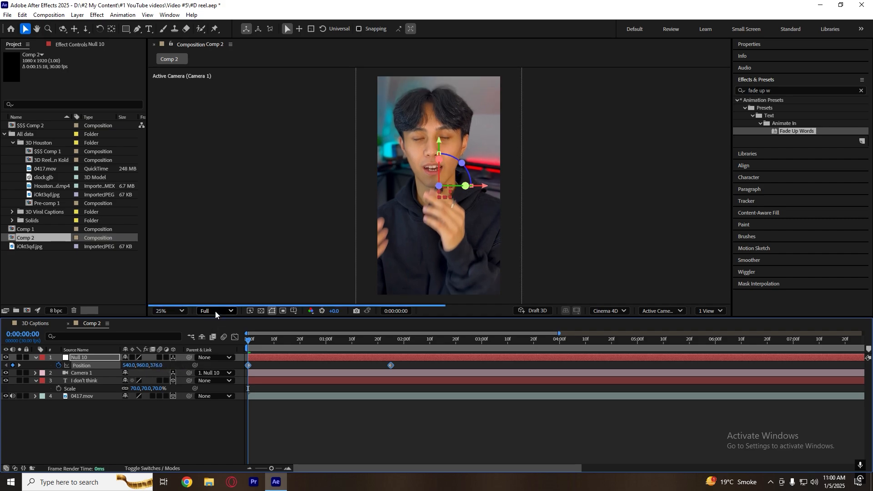
Lower the preview resolution to Quarter and set the null's starting position to 521, 922, 401.
left_click(215, 312)
left_click(225, 374)
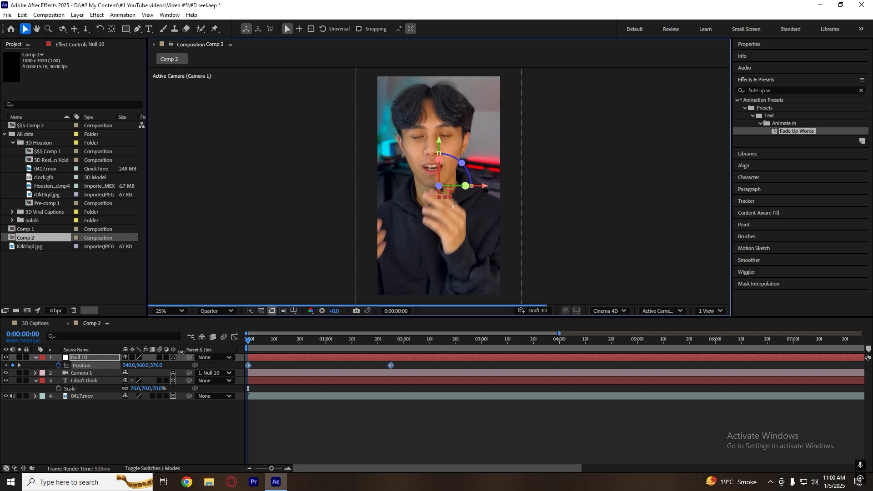
left_click_drag(154, 365, 122, 372)
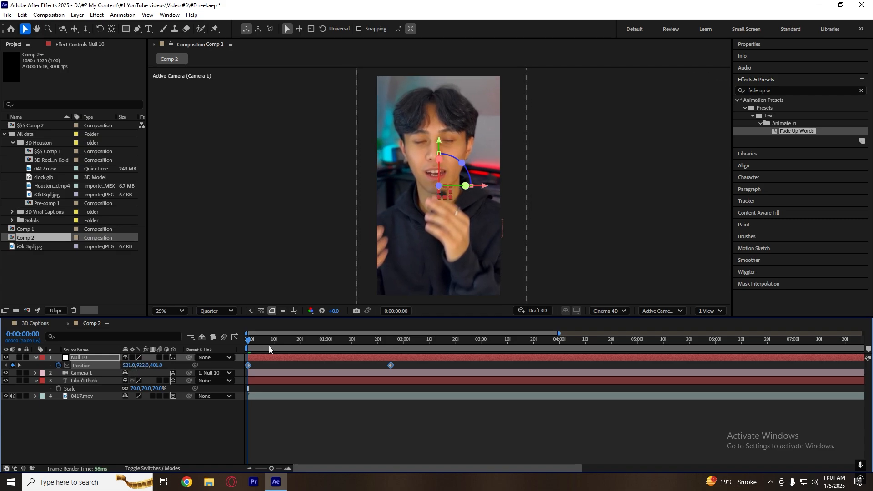
left_click_drag(248, 341, 270, 344)
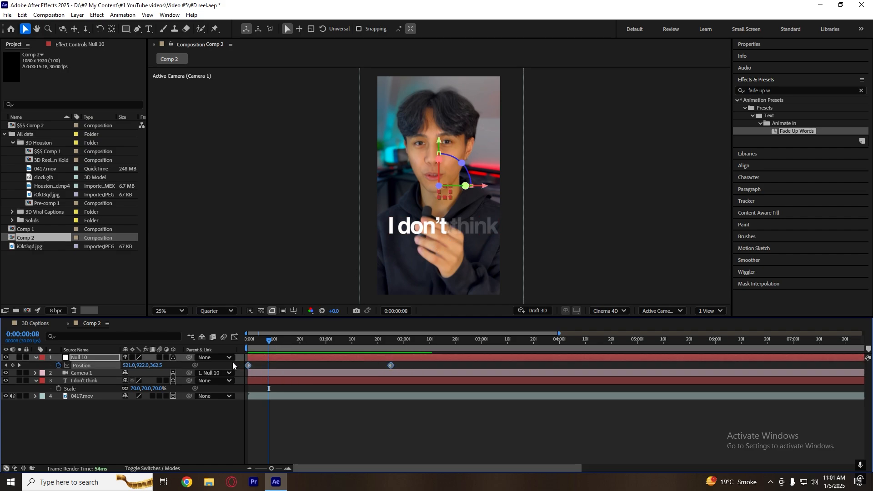
Easy-ease the null's Position keyframes, shape the speed graph to peak early with a long slow-down, and preview the move.
key("F9")
left_click(234, 336)
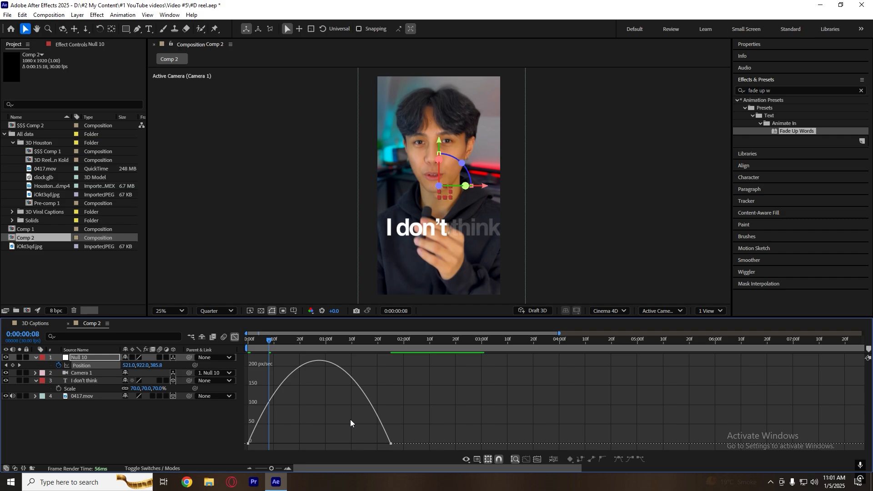
left_click_drag(367, 443, 319, 443)
key("Home")
key("space")
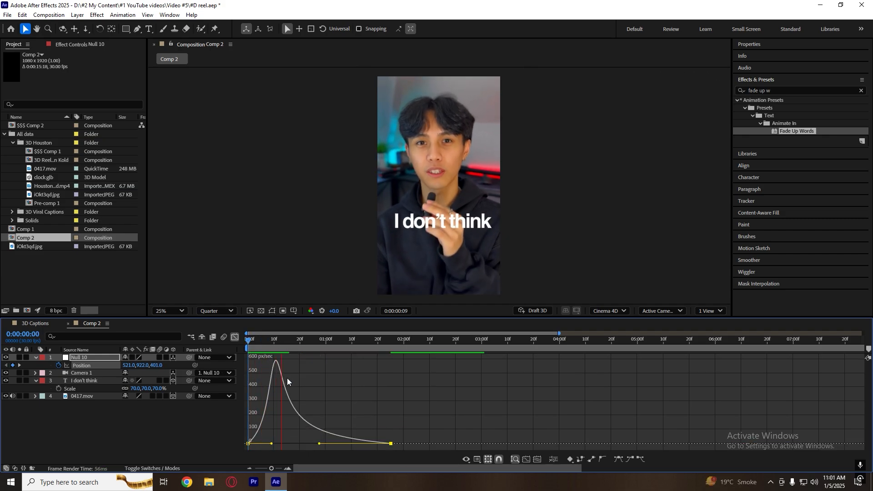
key("space")
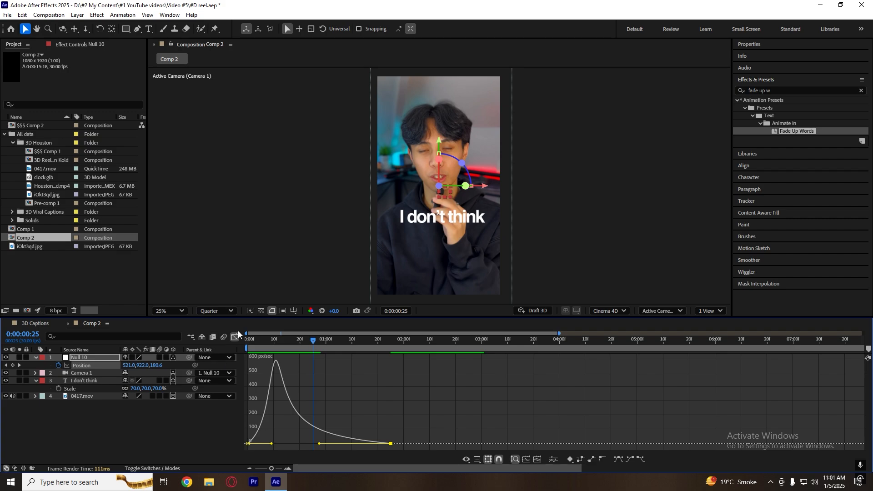
left_click(236, 336)
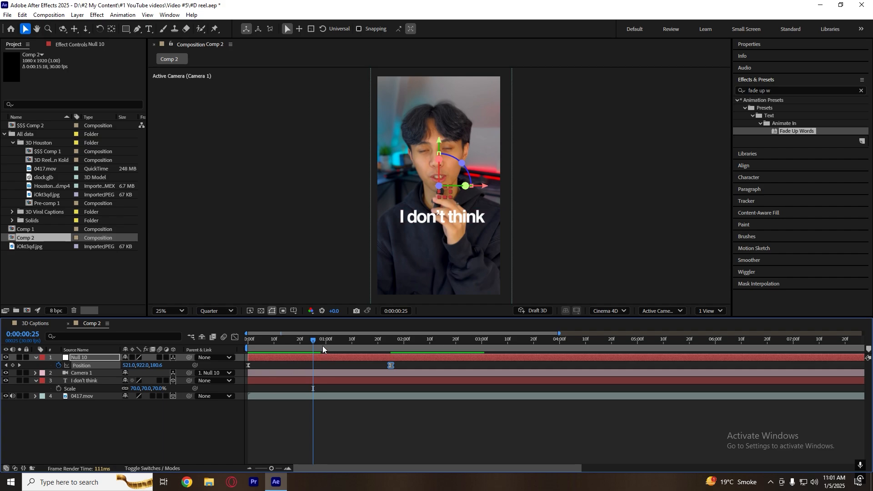
Play back the opening second from the first frame to review the eased camera pull-back with the caption fade.
key("Home")
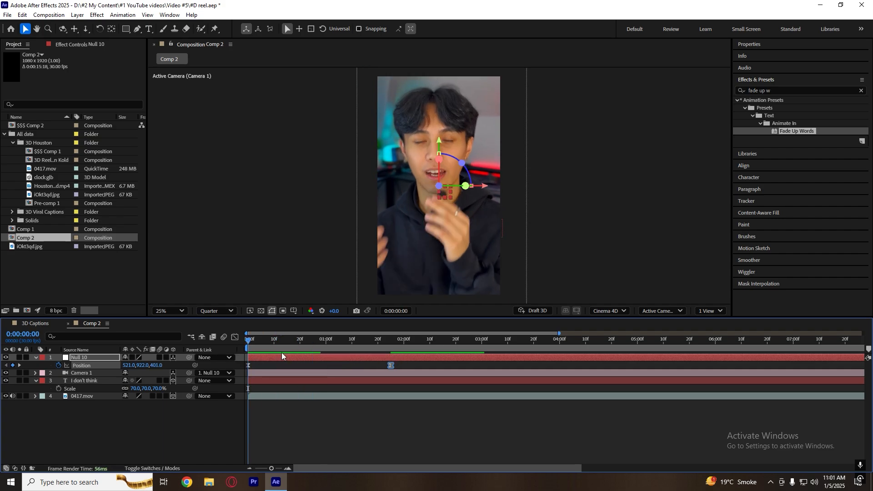
left_click(291, 366)
key("space")
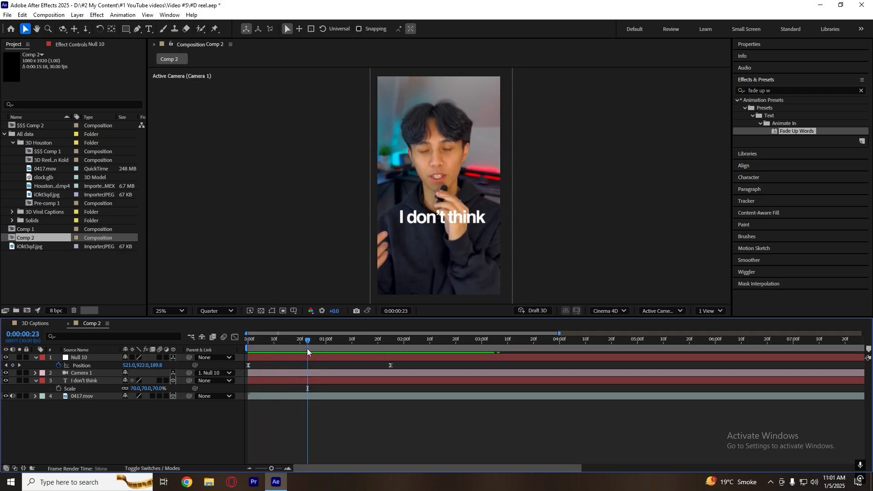
left_click(295, 341)
left_click_drag(303, 341, 195, 354)
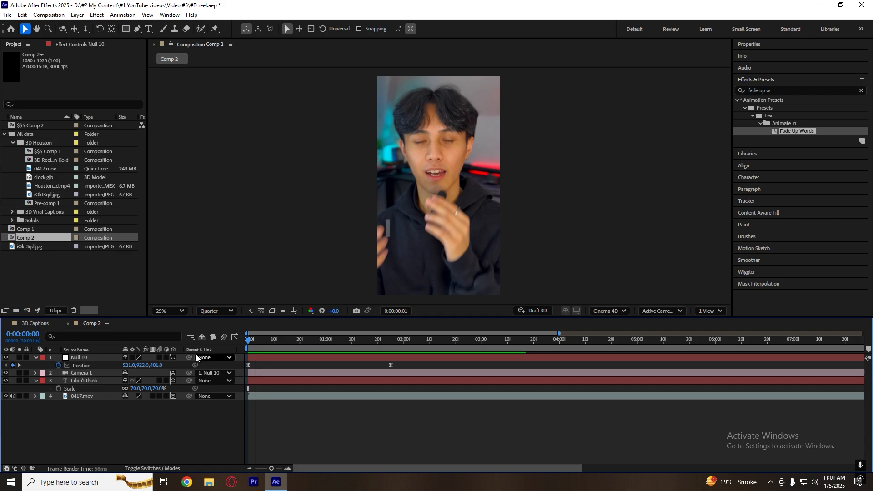
key("space")
key("space")
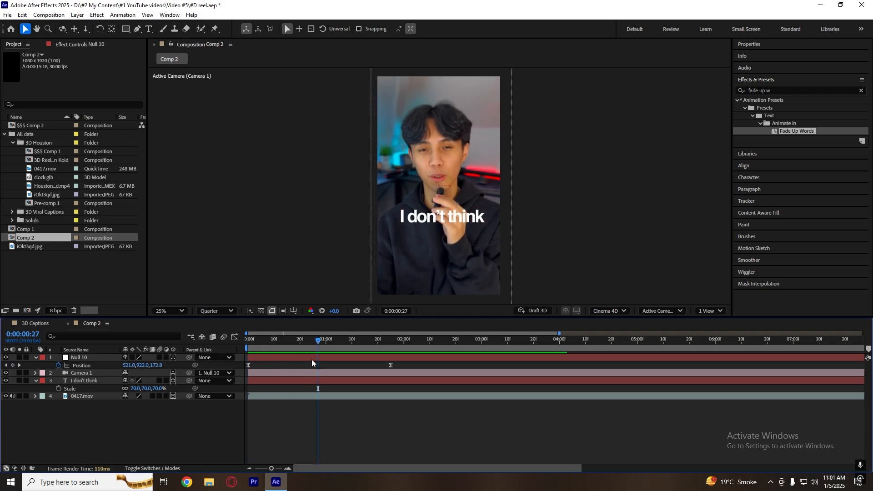
Duplicate the "I don't think" caption layer and trim the copy to start at 0:00:00:20.
left_click_drag(297, 347, 238, 354)
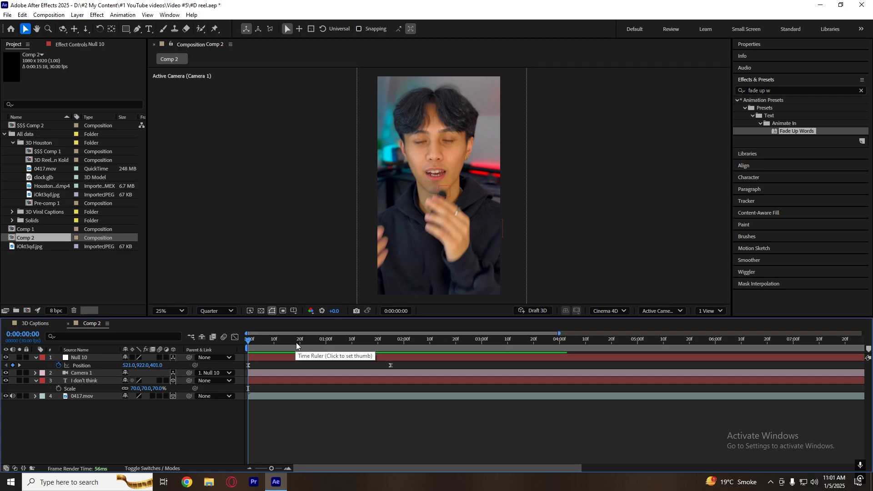
mouse_move(297, 346)
left_mouse_down()
mouse_move(280, 353)
mouse_move(307, 348)
left_mouse_up()
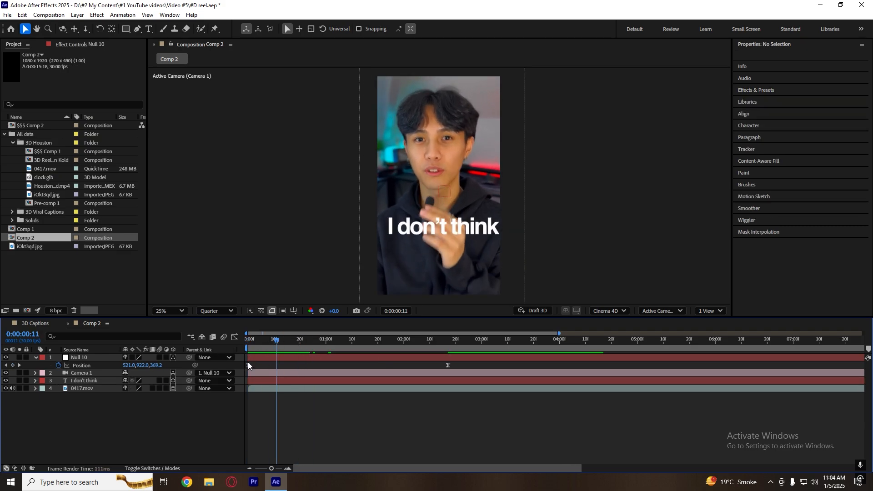
mouse_move(308, 348)
left_mouse_down()
mouse_move(297, 348)
mouse_move(305, 352)
left_mouse_up()
left_click(307, 380)
left_click(299, 345)
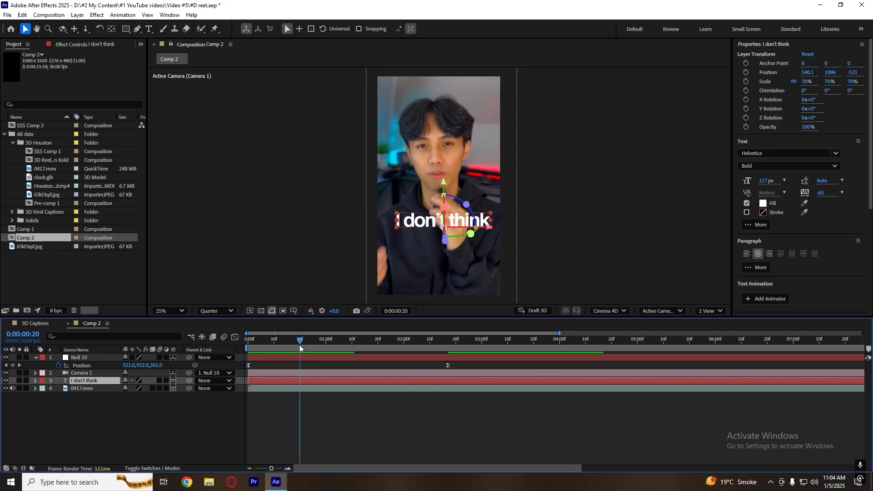
key("ctrl+d")
key("alt+bracketleft")
Replace the duplicated caption's text with "video editors".
left_click_drag(305, 338, 324, 343)
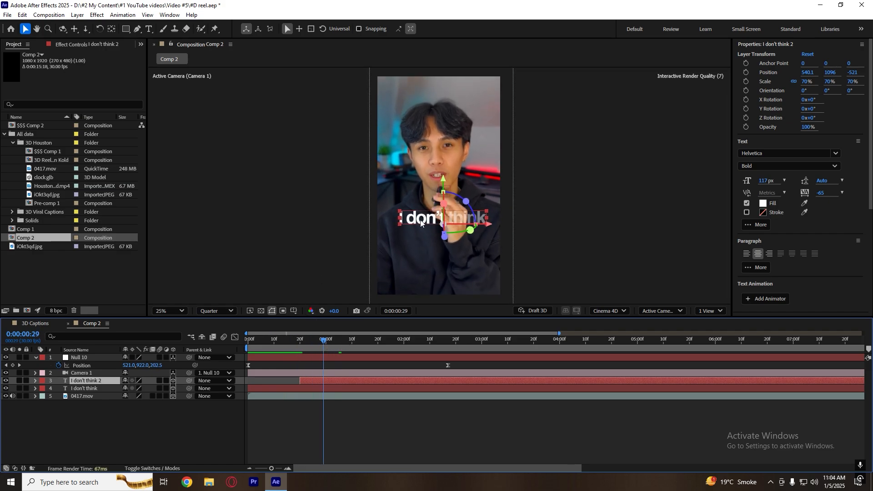
double_click(421, 223)
type("video")
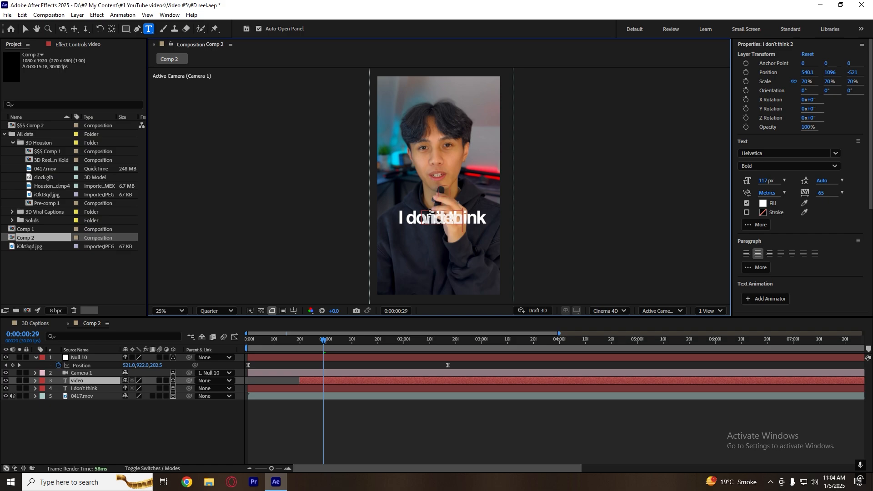
type(" editors")
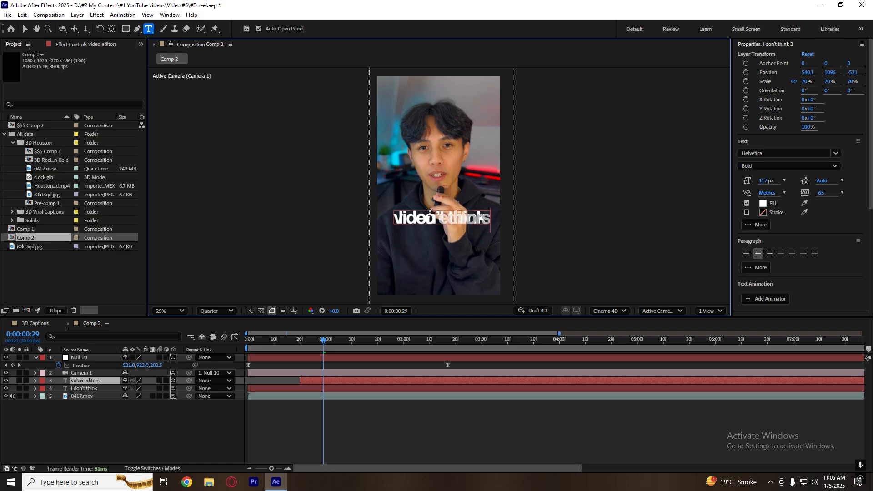
key("Escape")
key("v")
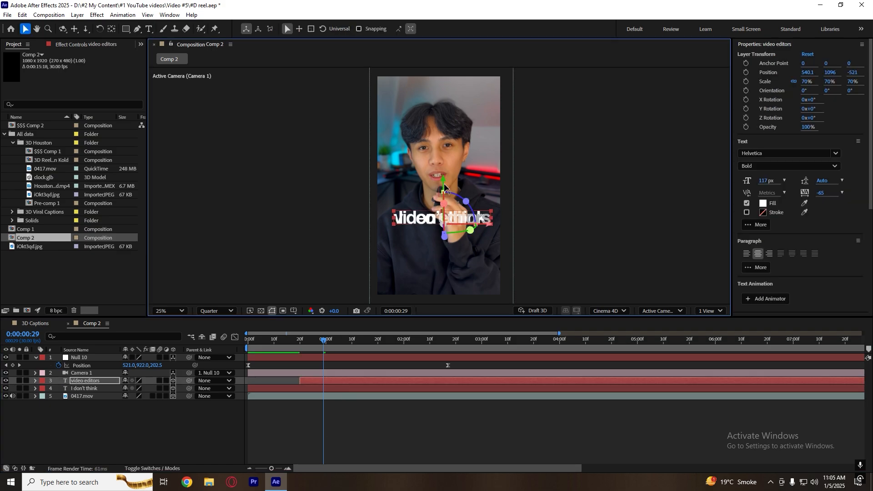
Place the "video editors" caption just below "I don't think" at about 540, 1153, -581 with a 118 px font size.
left_click_drag(445, 179, 444, 197)
left_click_drag(769, 182, 772, 182)
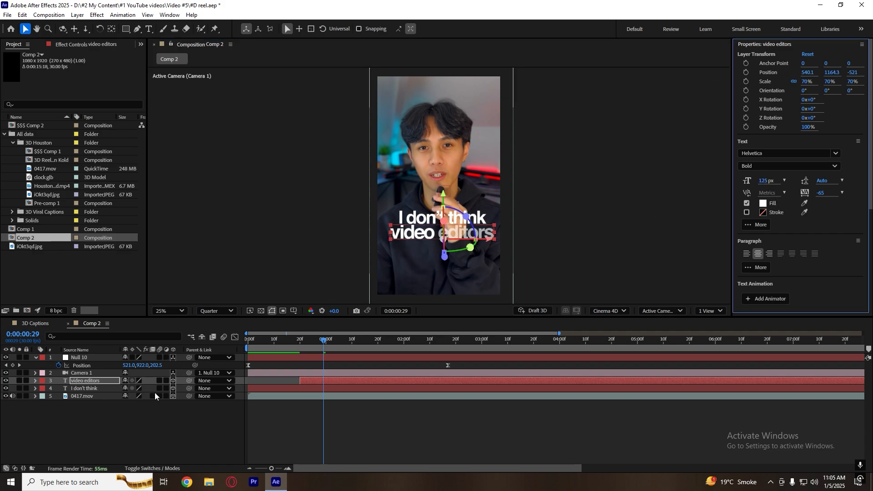
key("p")
left_click_drag(160, 388, 143, 396)
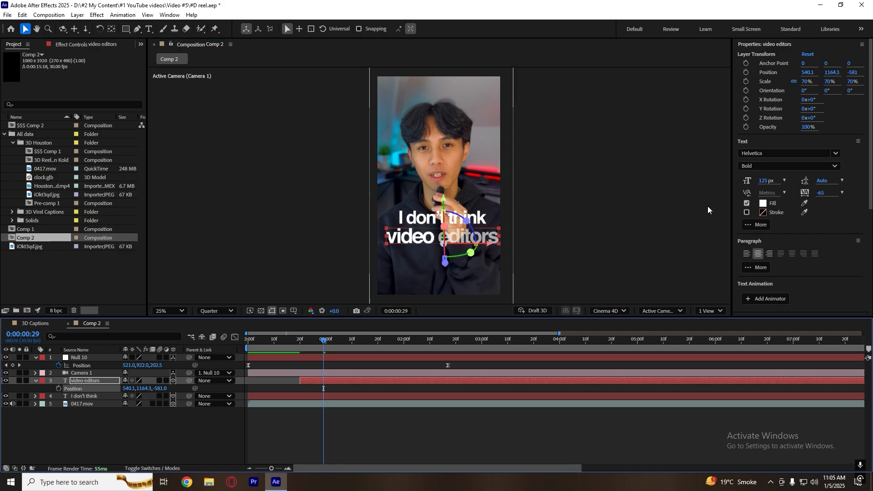
left_click_drag(767, 181, 767, 182)
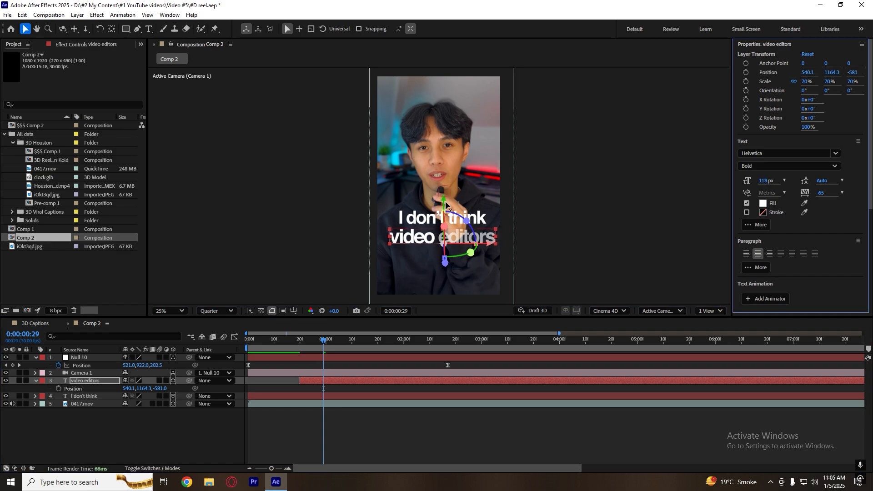
left_click_drag(444, 199, 443, 194)
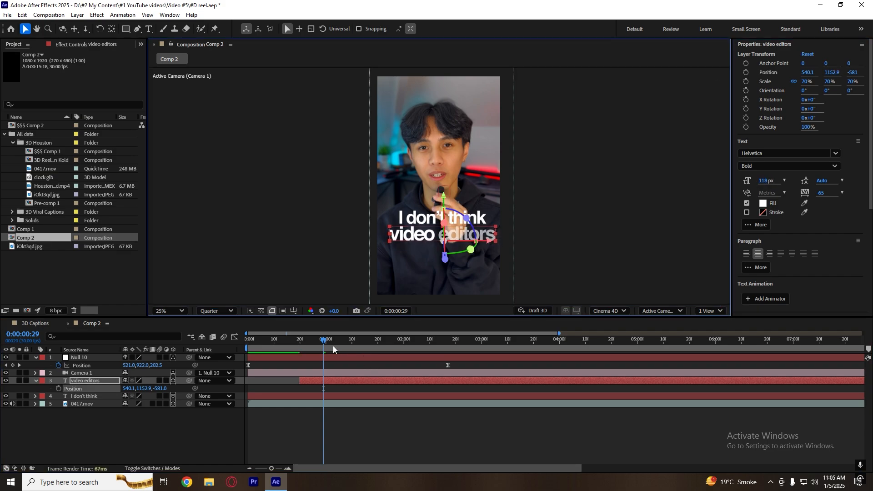
Play back the opening repeatedly from the first frame to check the timing of the "video editors" caption.
key("Home")
left_click(307, 416)
key("space")
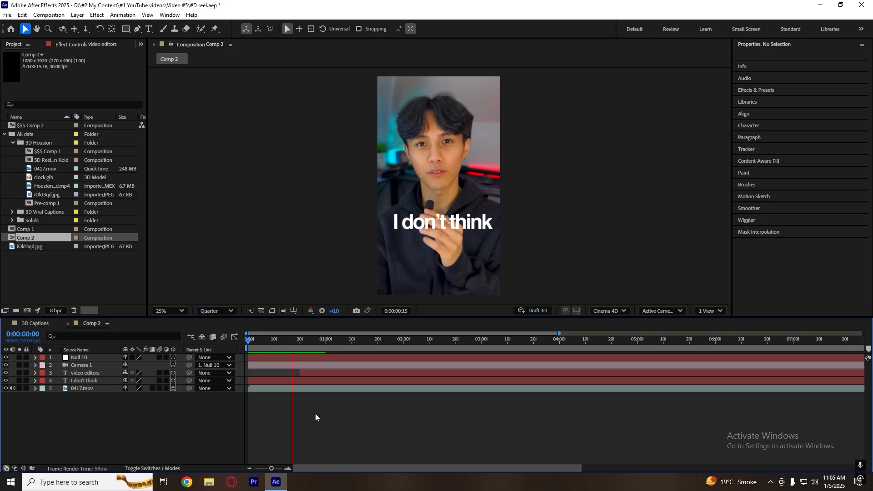
key("space")
left_click_drag(321, 342, 191, 361)
key("space")
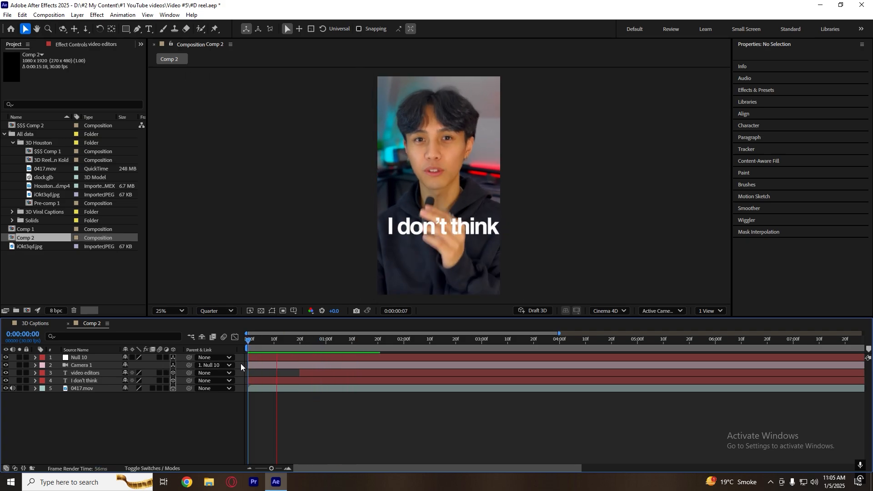
key("space")
left_click_drag(314, 341, 203, 359)
key("space")
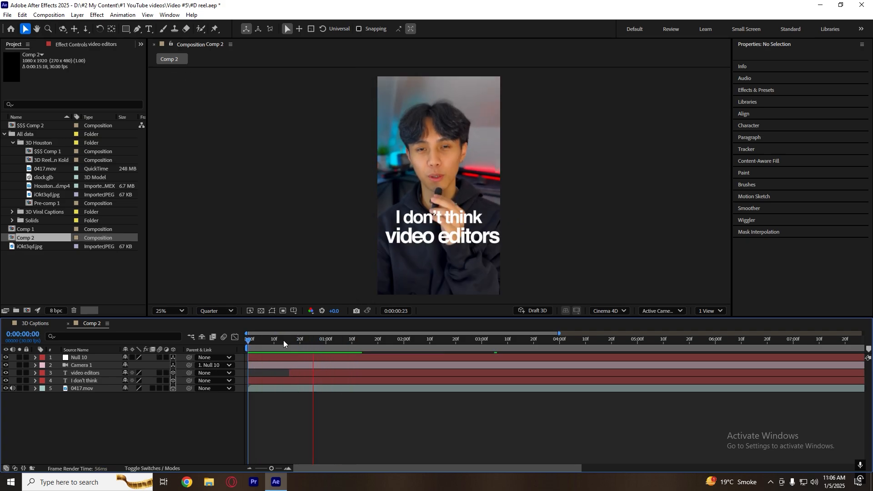
key("space")
left_click_drag(345, 341, 211, 343)
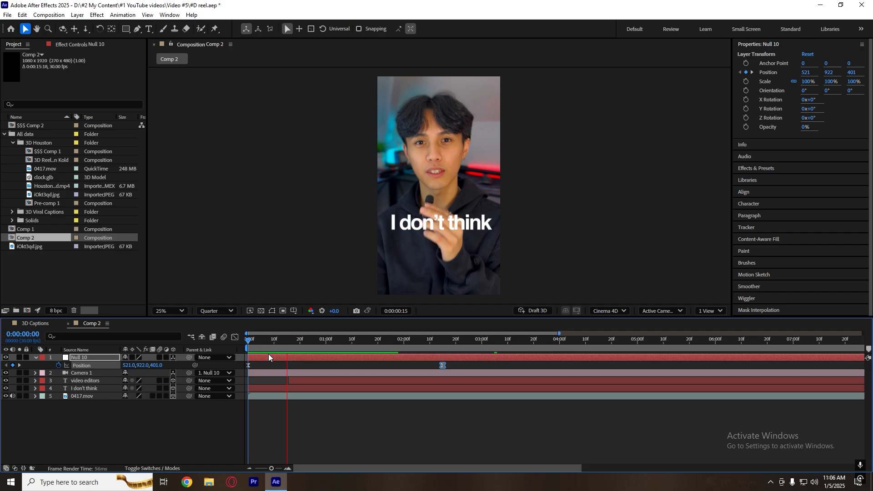
key("space")
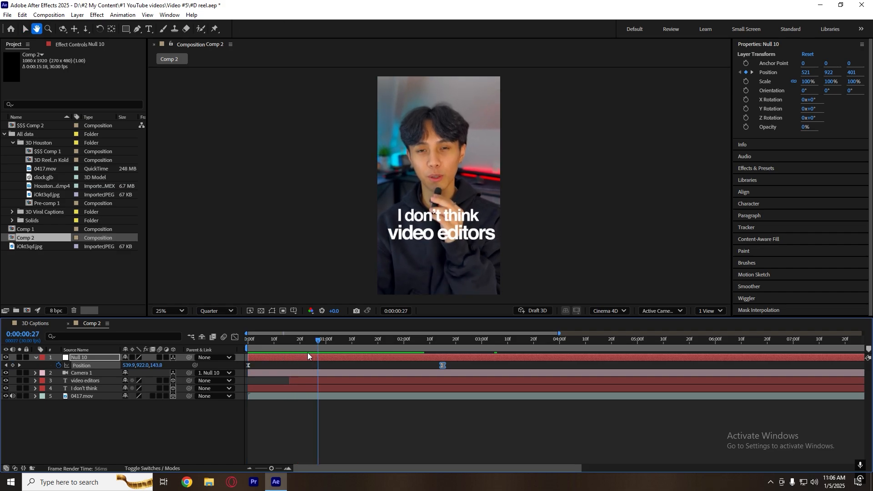
Replay the opening from the first frame to check the null-driven camera move, and save the project.
left_click_drag(314, 347, 231, 345)
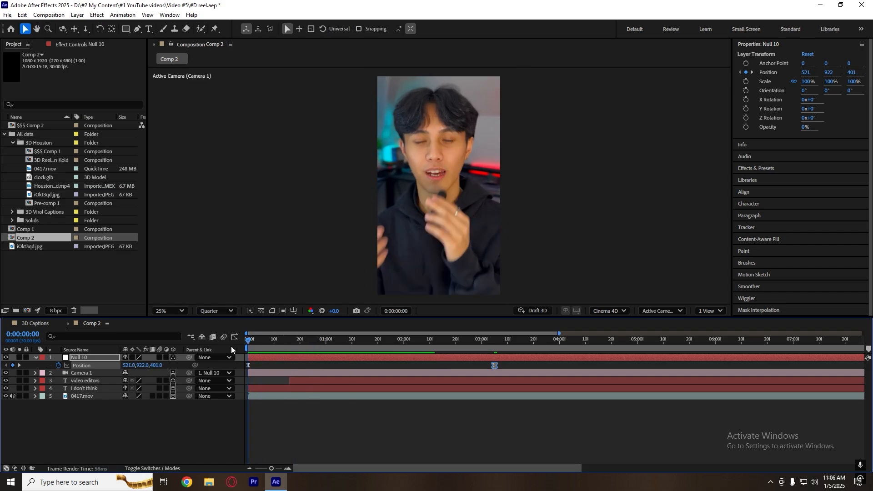
key("space")
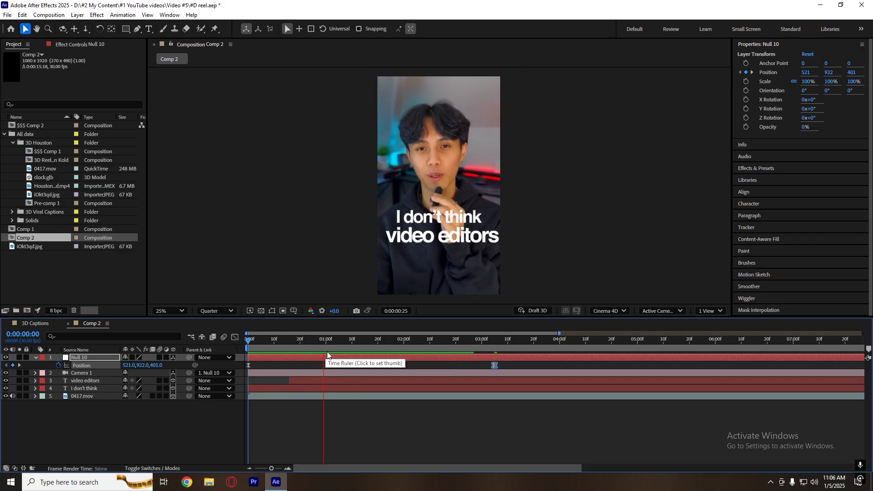
left_click(364, 413)
left_click(359, 342)
left_click_drag(362, 343, 242, 345)
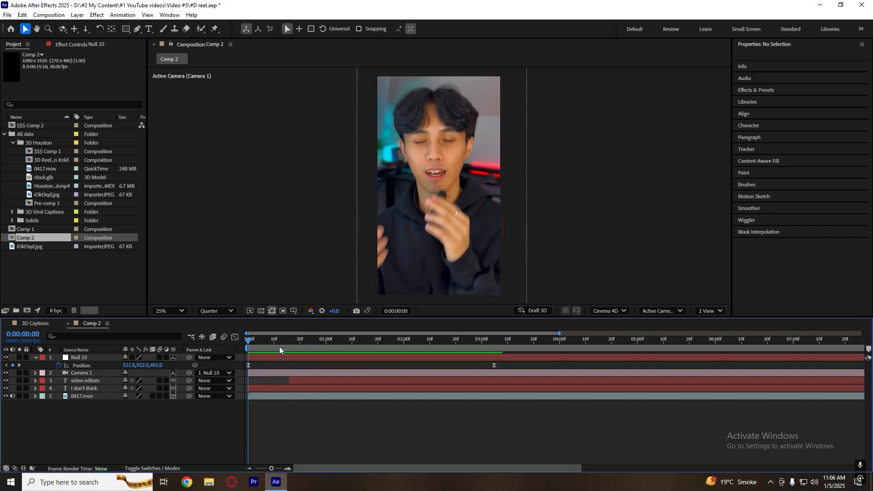
key("u")
key("space")
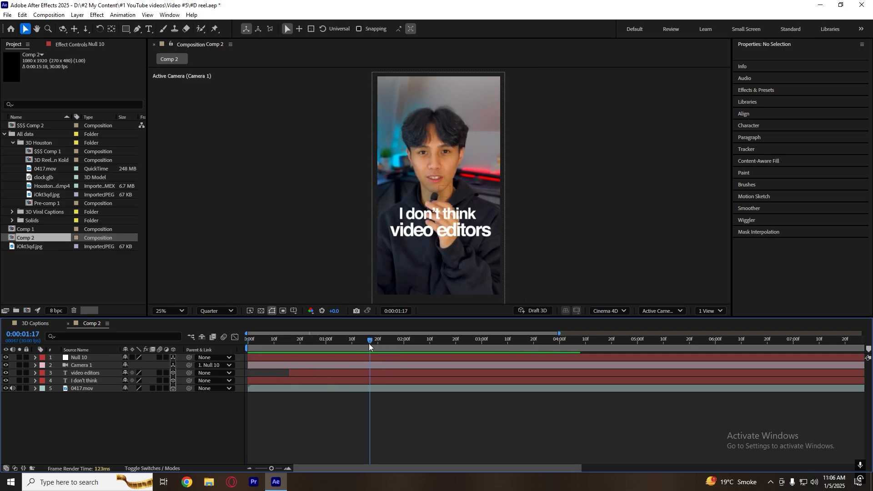
key("ctrl+s")
Duplicate the "I don't think" layer, trim the copy's start to 0:00:01:06, and stack it above "video editors".
mouse_move(351, 343)
left_mouse_down()
mouse_move(304, 351)
mouse_move(353, 352)
left_mouse_up()
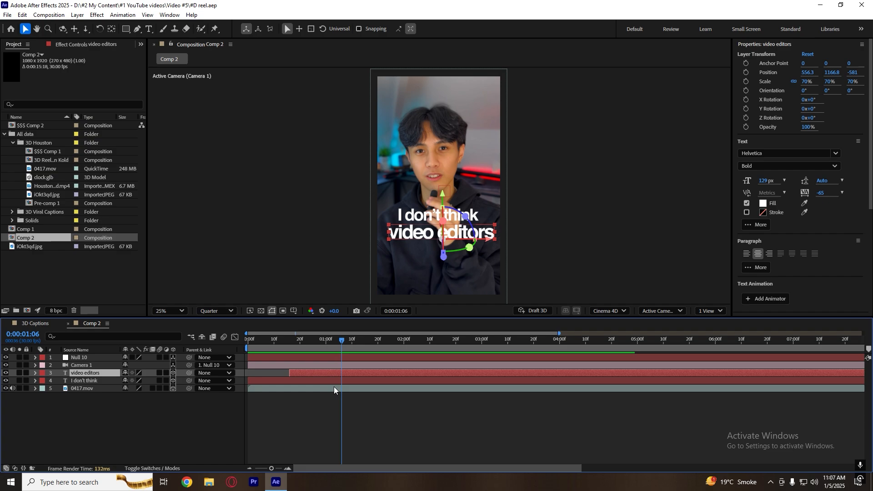
left_click(337, 380)
key("ctrl+d")
left_click_drag(303, 381, 379, 382)
key("alt+[")
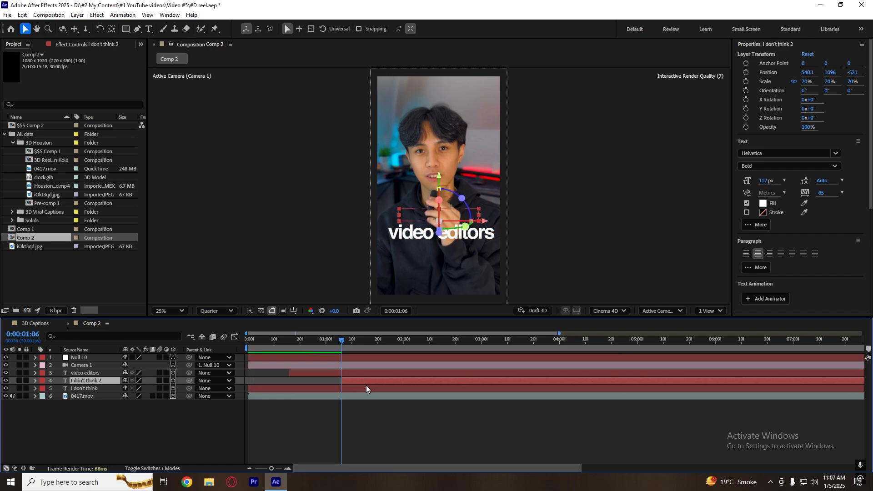
left_click_drag(83, 381, 89, 369)
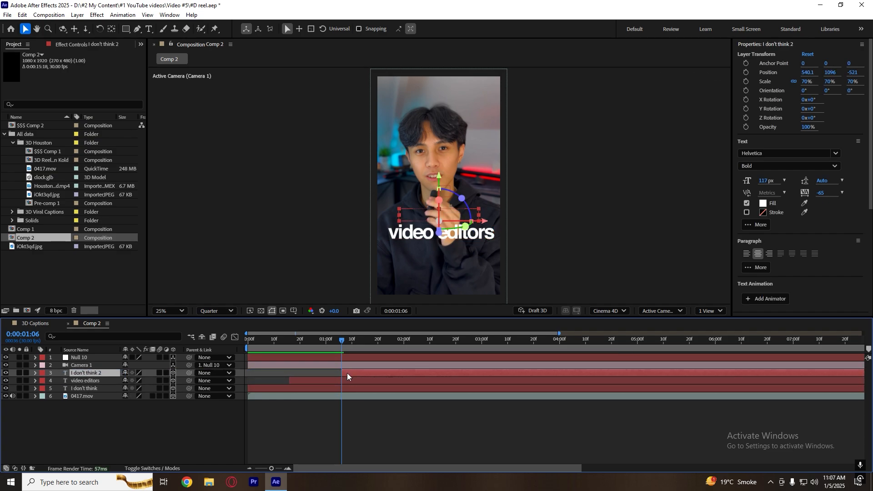
Replace the new copy's text with "unferstand this", working at 0:00:02:00 where the caption is fully visible.
left_click(453, 217)
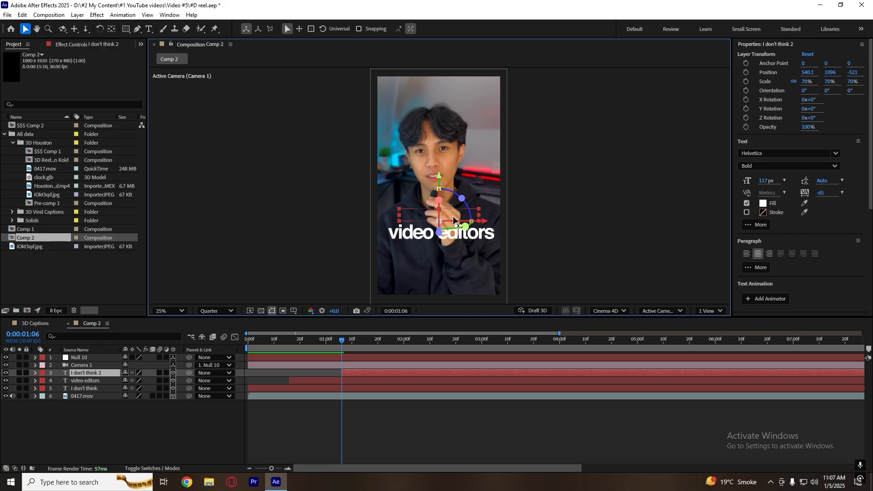
left_click_drag(345, 340, 403, 340)
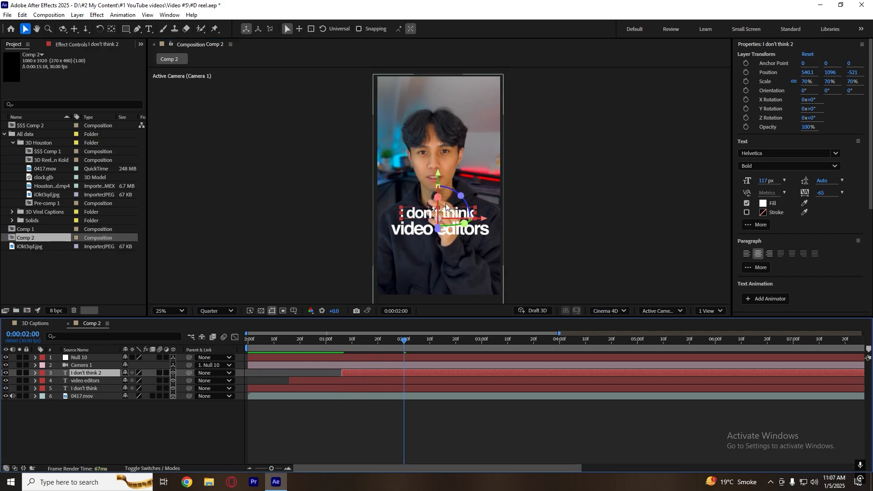
double_click(446, 209)
type("unf")
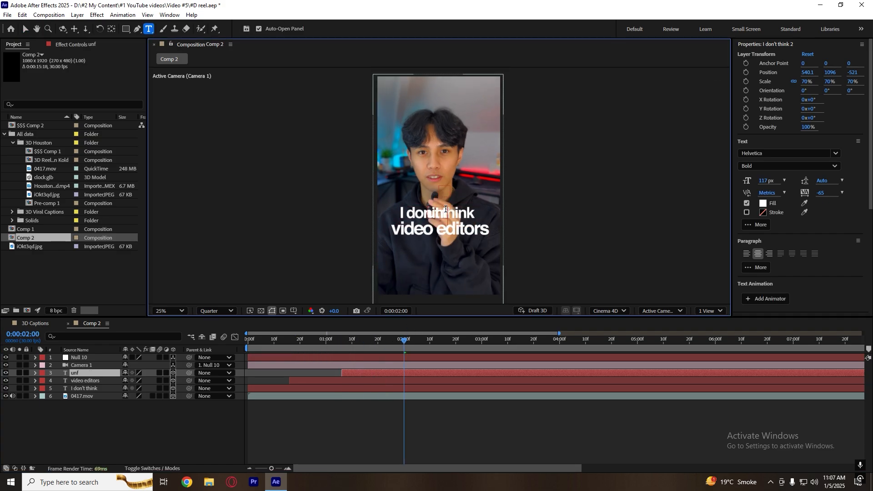
type("erstad")
key("BackSpace")
key("BackSpace")
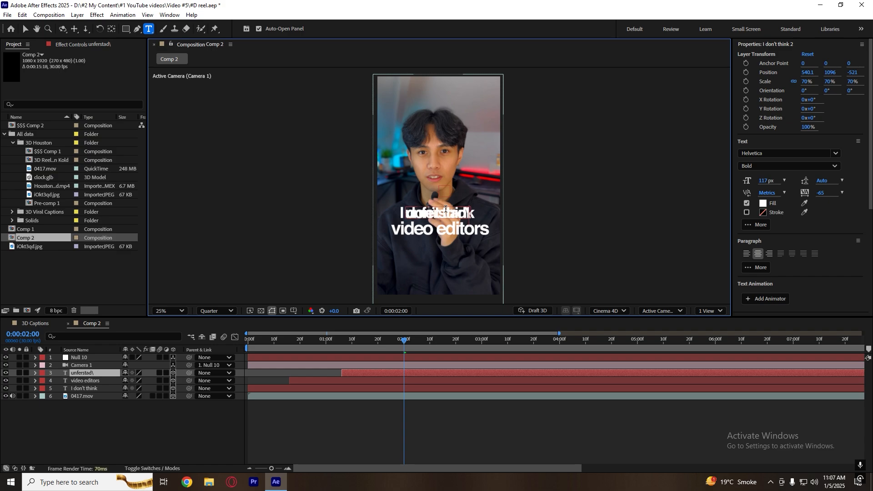
type("nd this")
left_click(403, 413)
key("v")
left_click(406, 373)
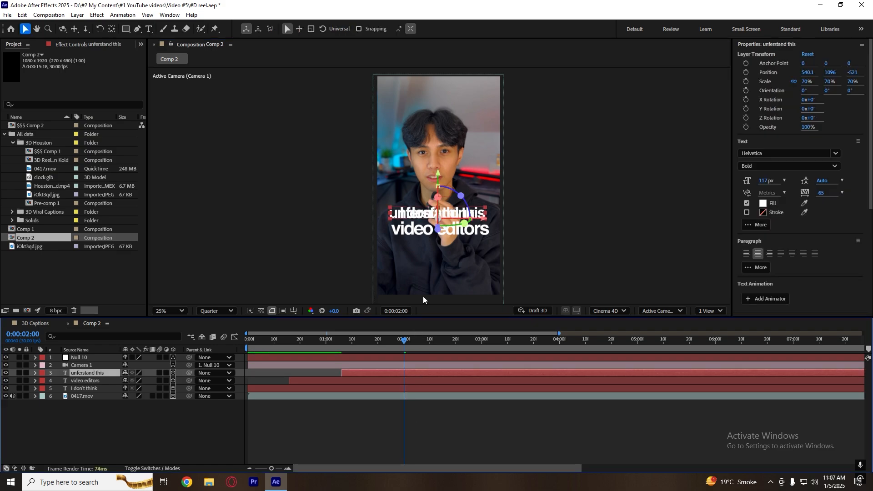
Reduce the "unferstand this" caption to 79 px and place it above "I don't think" at about 552, 1045, -521.
left_click_drag(439, 183, 430, 168)
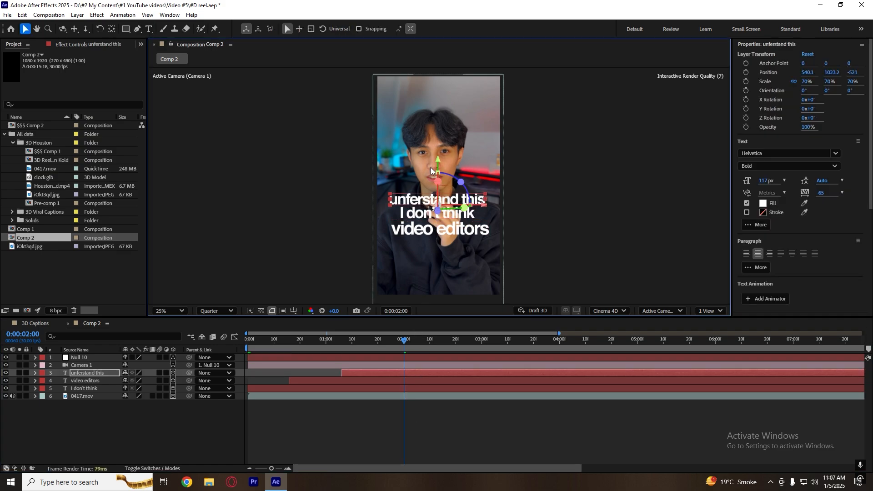
left_click_drag(753, 182, 748, 181)
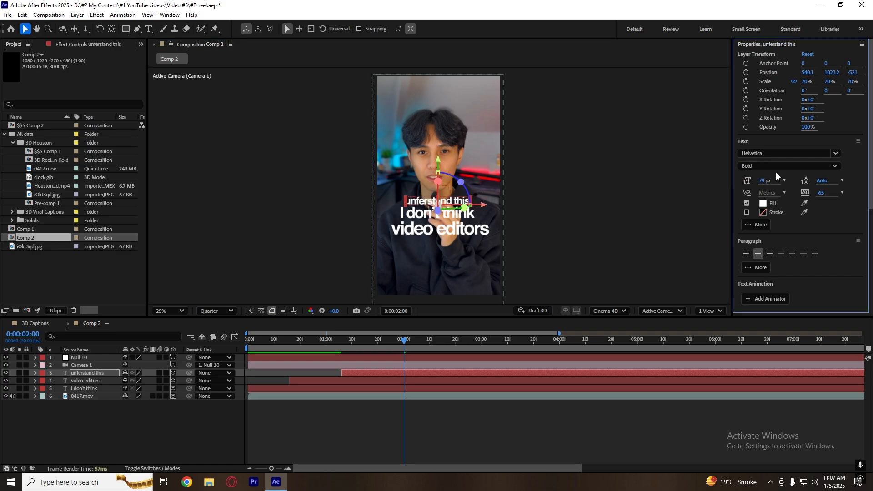
left_click_drag(483, 205, 488, 210)
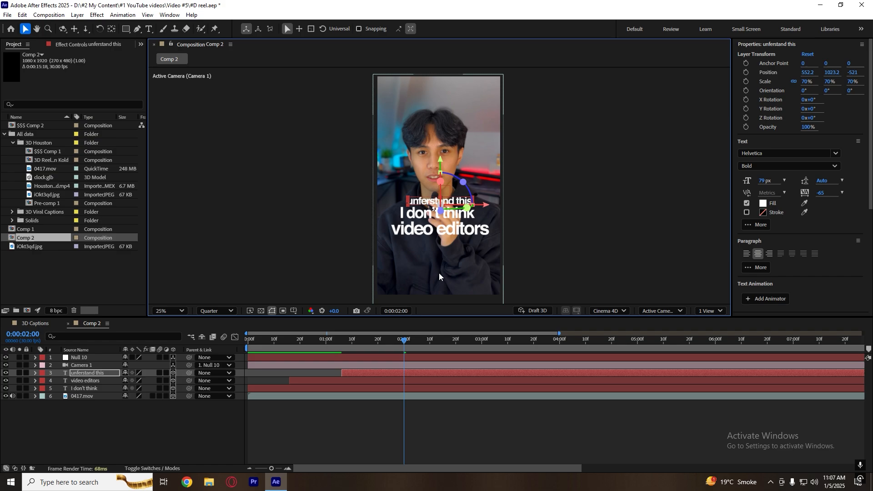
left_click_drag(438, 160, 439, 166)
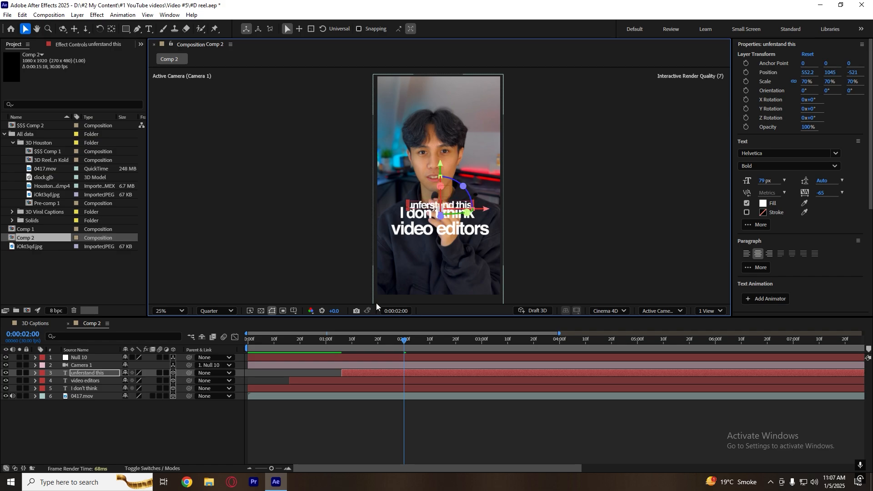
Move the start of the "unferstand this" caption layer to 0:00:01:04.
left_click(341, 346)
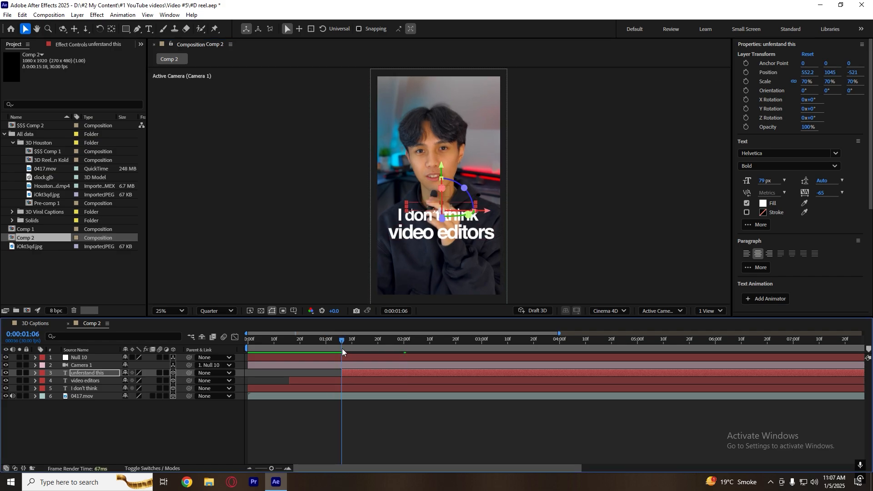
left_click(300, 348)
left_click_drag(306, 348, 337, 345)
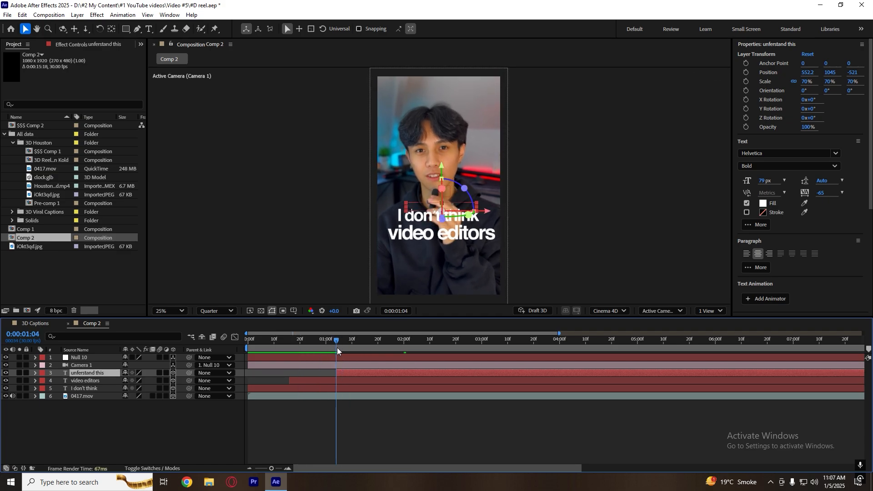
Split the "video editors" and "I don't think" layers at 0:00:01:04 and delete the parts after the split.
left_click(340, 380)
left_click(344, 386, "shift")
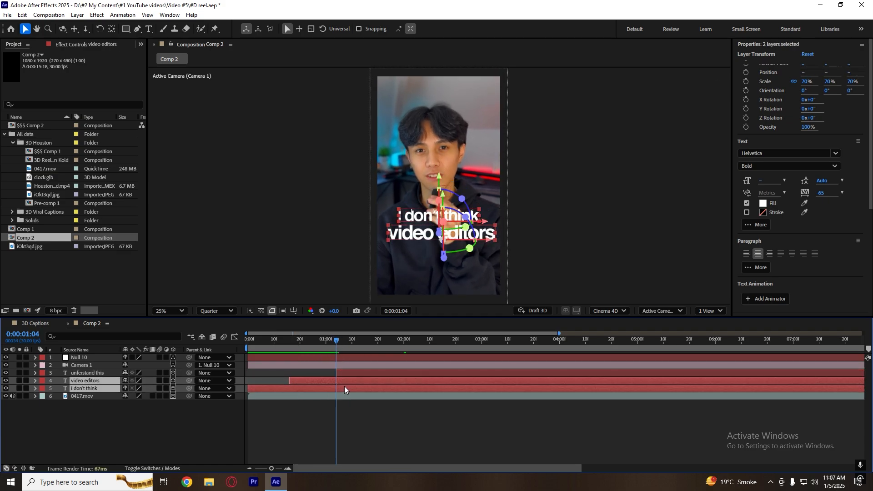
key("ctrl+shift+d")
key("Delete")
Play back from about 0:00:00:07 to review the captions up to the cut near 0:00:01:03.
left_click_drag(340, 353, 265, 356)
key("space")
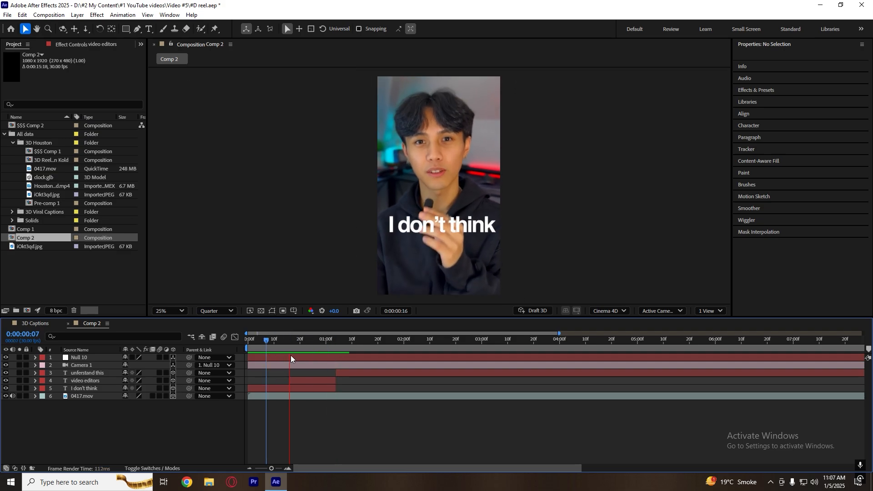
left_click(332, 346)
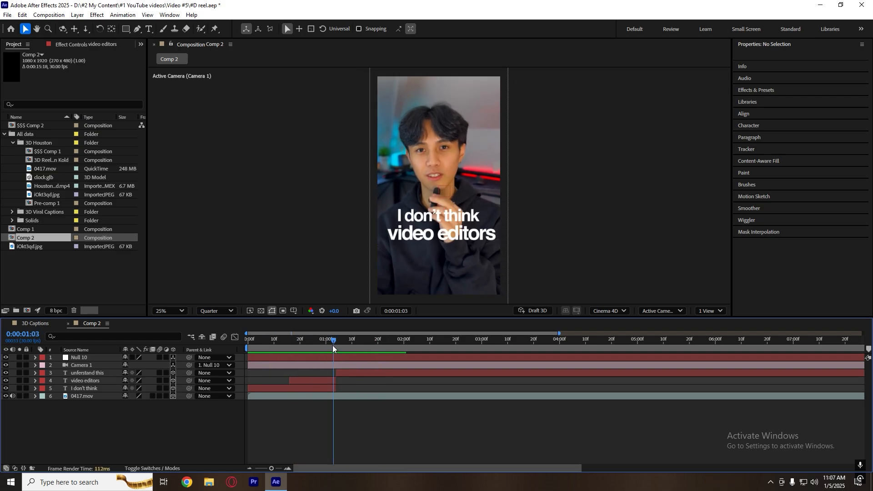
Play back the captions across the cut at 0:00:01:04 and check the camera null's position there.
key("space")
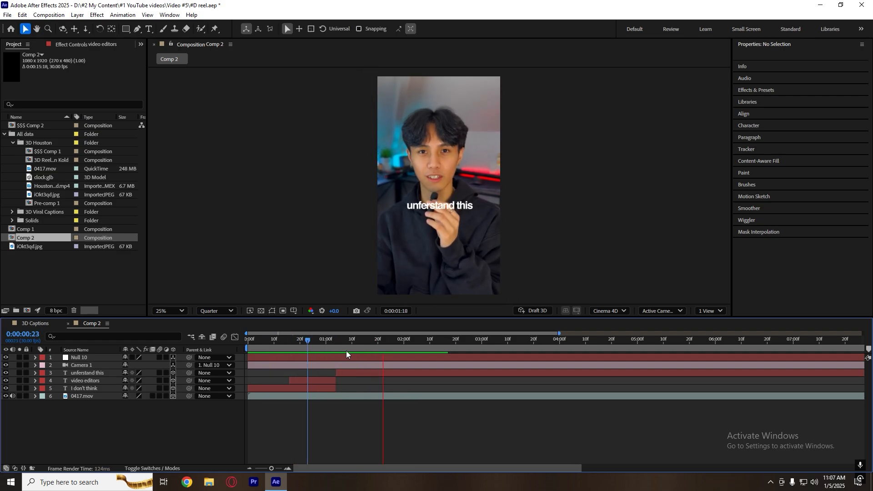
key("space")
left_click(342, 374)
left_click(348, 382)
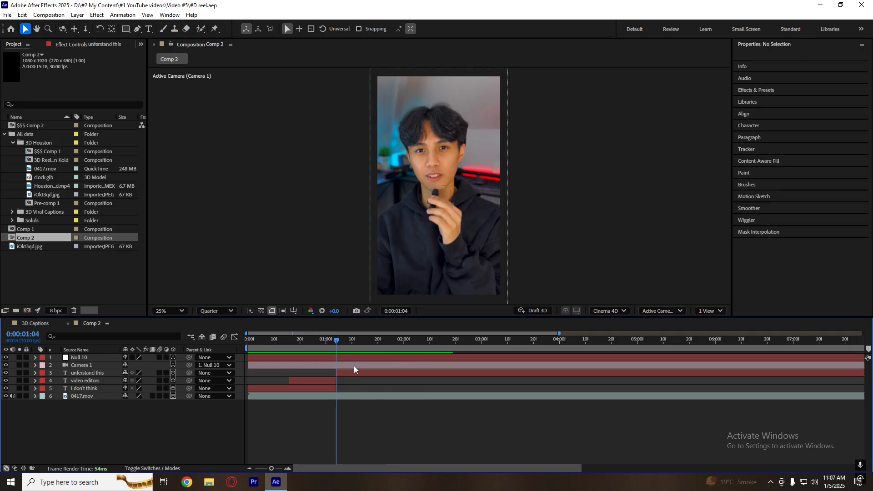
left_click(354, 365)
left_click(351, 358)
left_click(350, 372)
left_click(342, 359)
Create a new null object at the top of the layer stack and parent Null 10 to it.
left_click(70, 482)
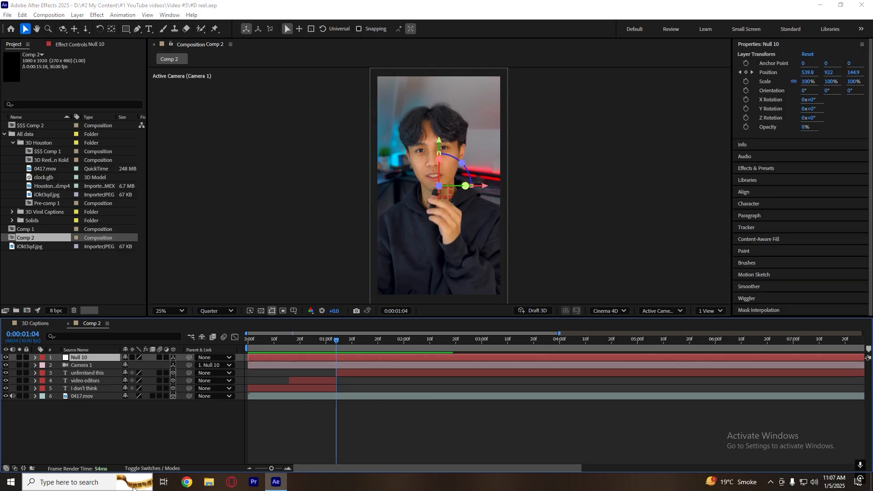
right_click(71, 448)
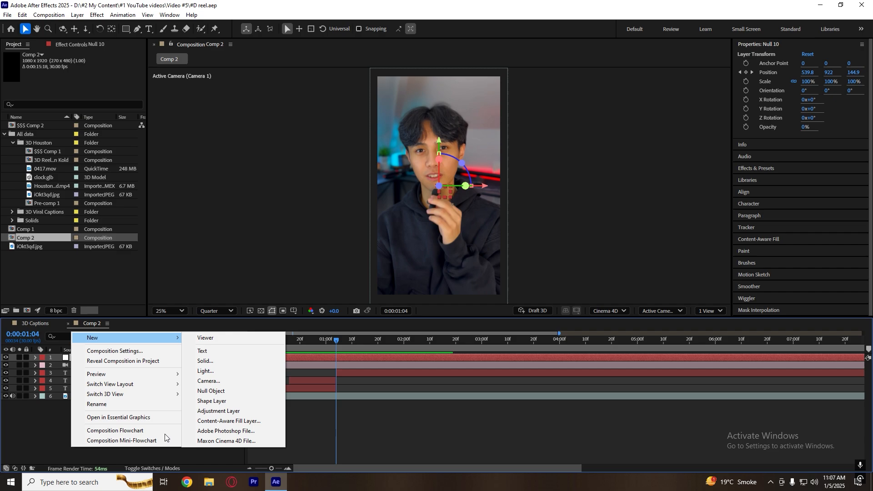
left_click(52, 425)
right_click(52, 425)
mouse_move(124, 317)
left_click(257, 368)
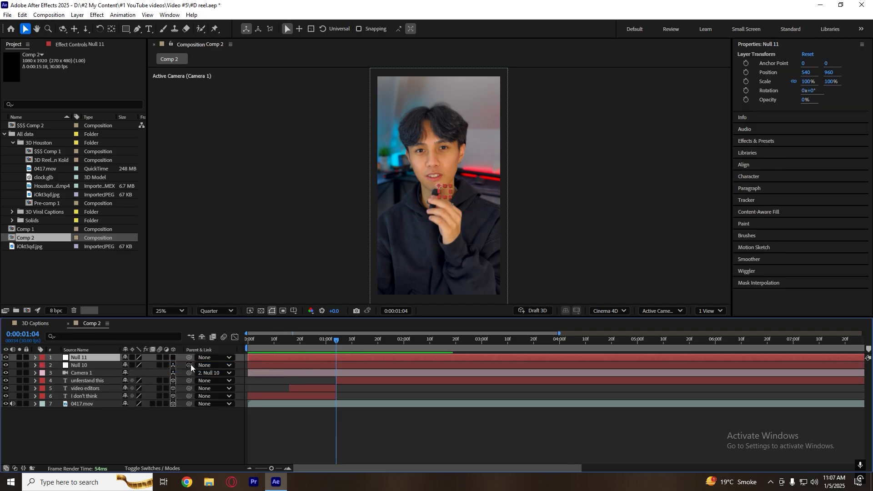
left_click_drag(190, 365, 81, 357)
Make Null 11 a 3D layer and keyframe its Z position from 0 at 0:00:00:25 to 318 at 0:00:01:28.
key("p")
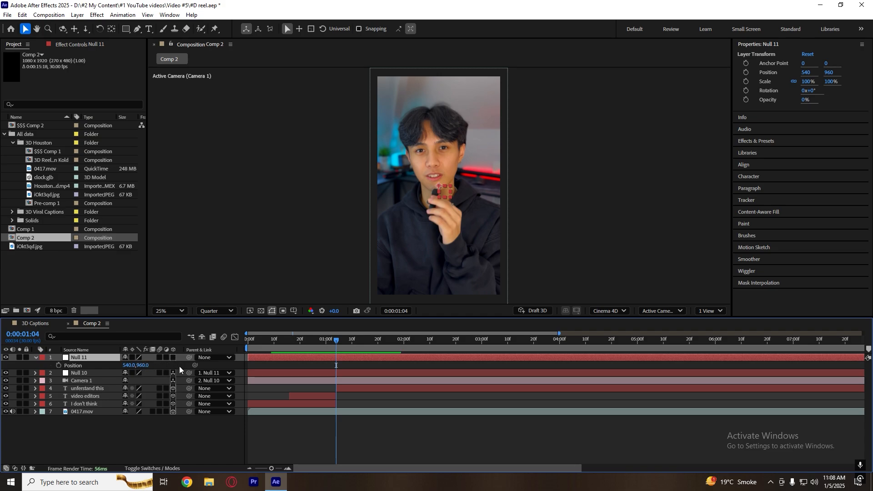
left_click(173, 358)
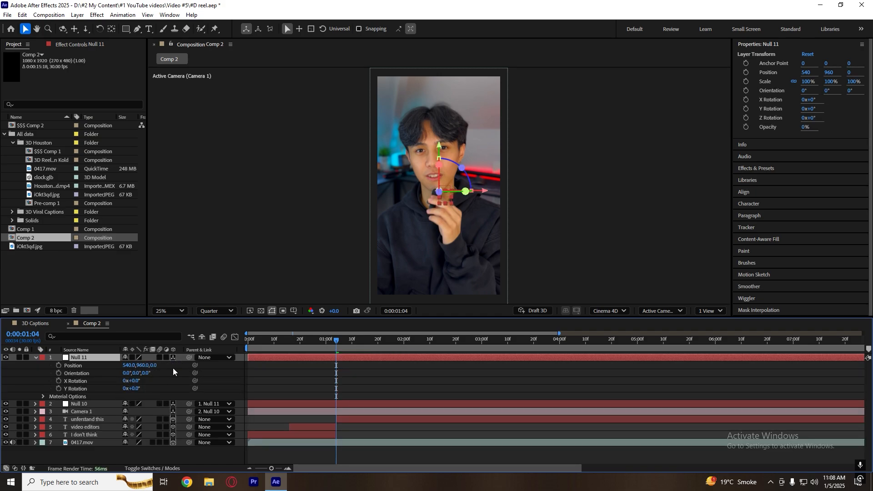
left_click(301, 360)
left_click(249, 359)
left_click(59, 365)
left_click(398, 349)
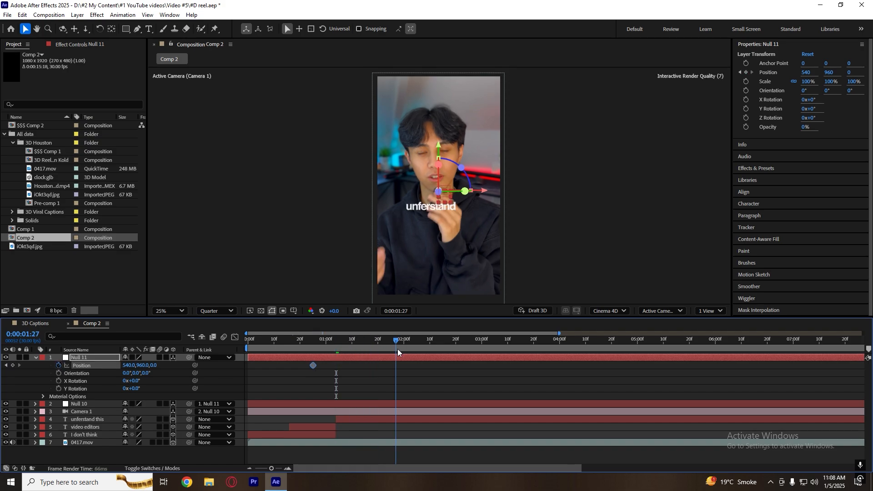
left_click_drag(155, 366, 244, 353)
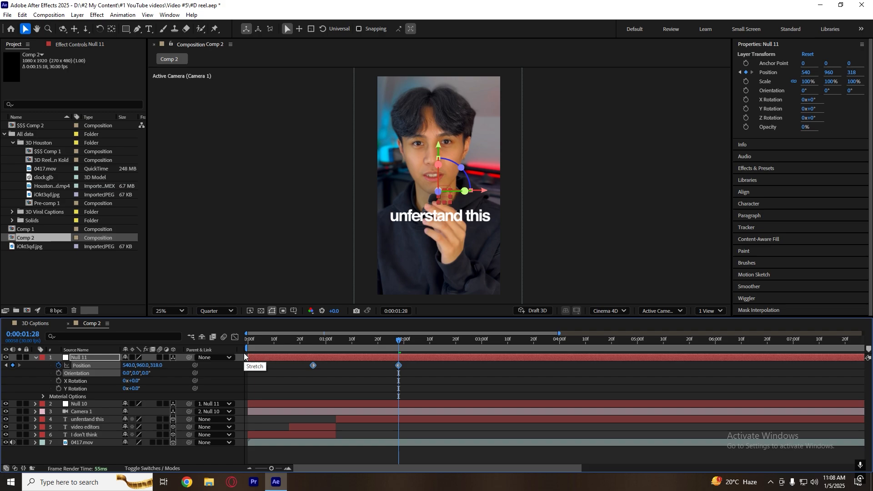
Ease both position keyframes of Null 11 in the speed graph, giving a sharp early peak with a long slowdown, and preview it.
left_click(235, 336)
left_click_drag(409, 442, 362, 443)
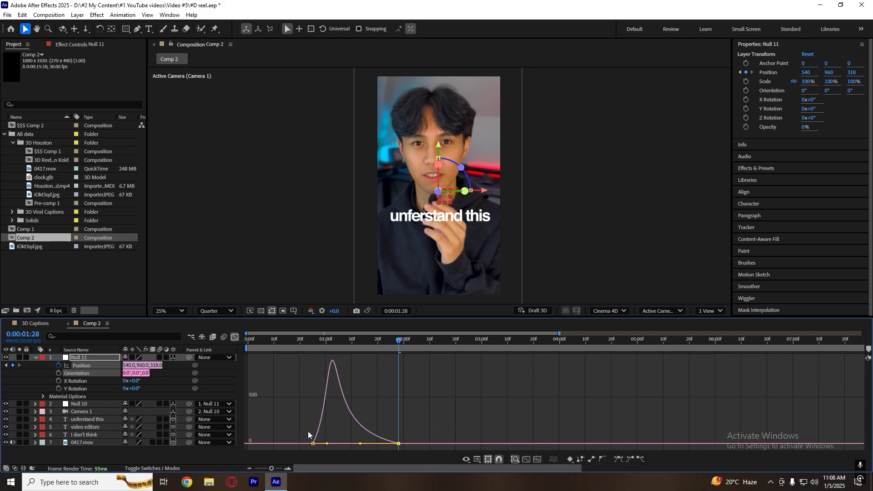
left_click(300, 419)
left_click_drag(300, 419, 357, 444)
left_click(314, 342)
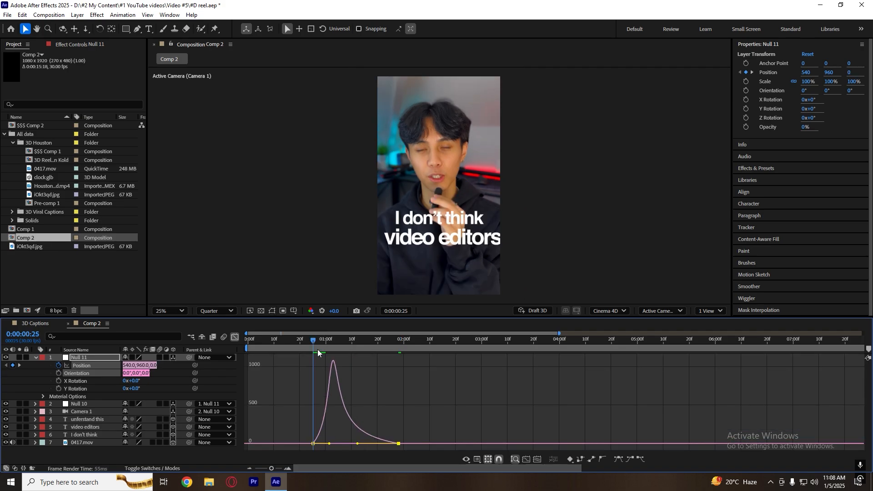
key("space")
key("space")
Lengthen the starting ease of Null 11 so the speed peaks around 0:00:01:09, preview it and return to the layer-bar view.
left_click_drag(294, 404, 331, 460)
left_click_drag(330, 444, 363, 444)
left_click(306, 342)
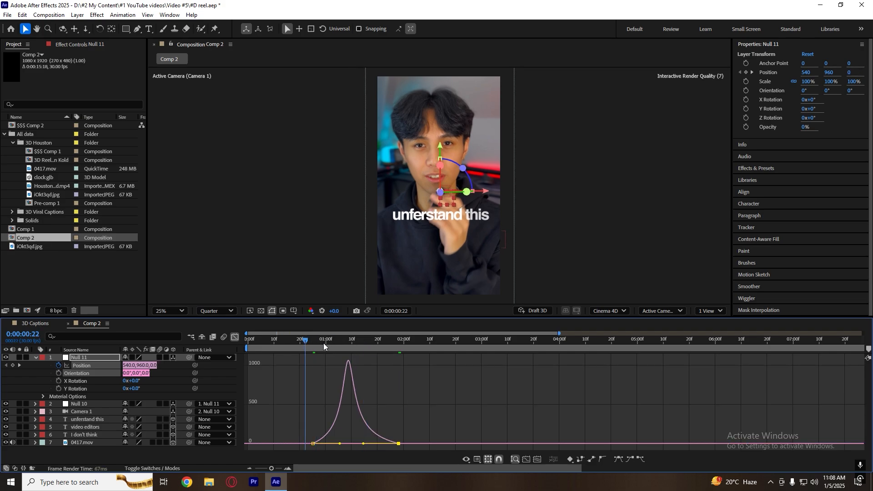
key("space")
Play back the eased camera move from the beginning and again from about 0:00:00:17.
key("space")
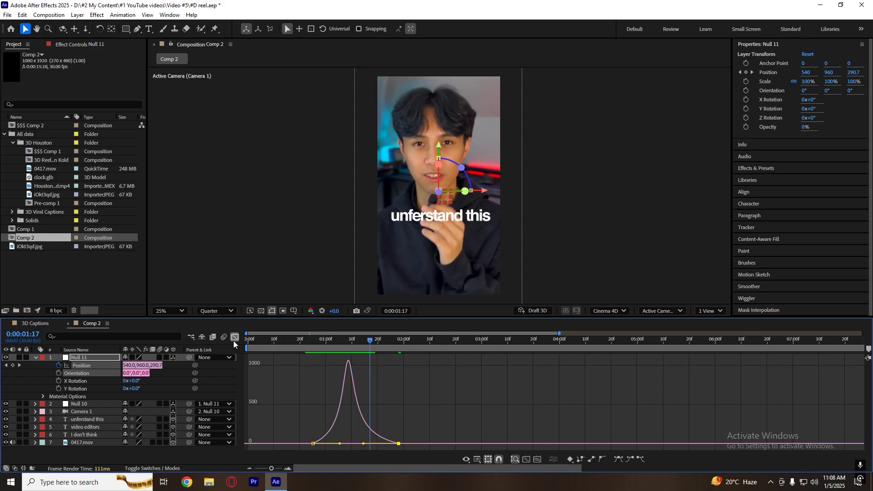
left_click(235, 336)
key("Home")
key("space")
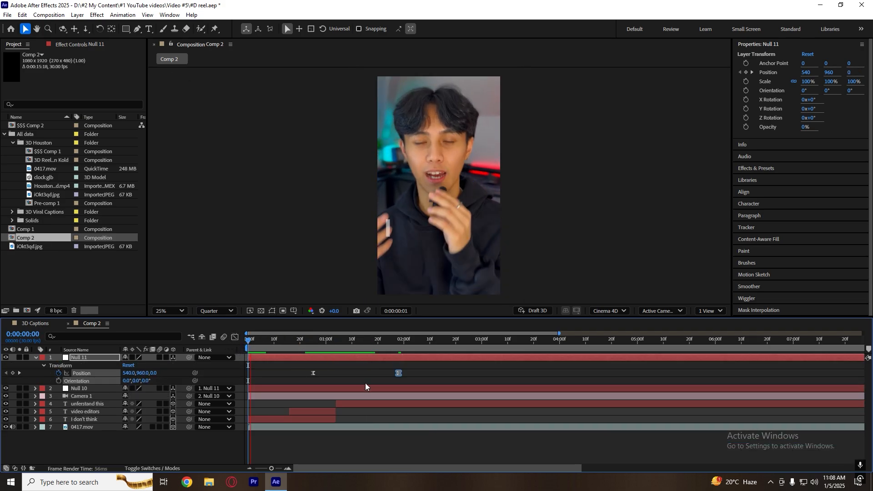
left_click(293, 348)
key("space")
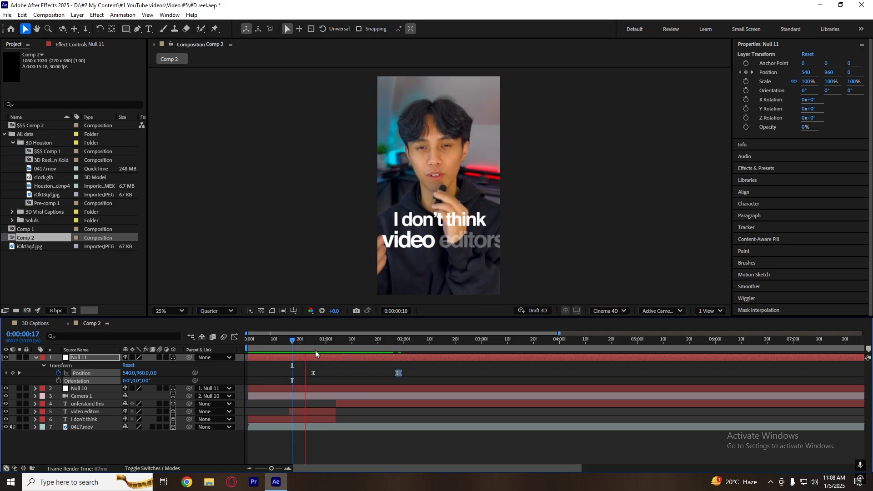
left_click(285, 348)
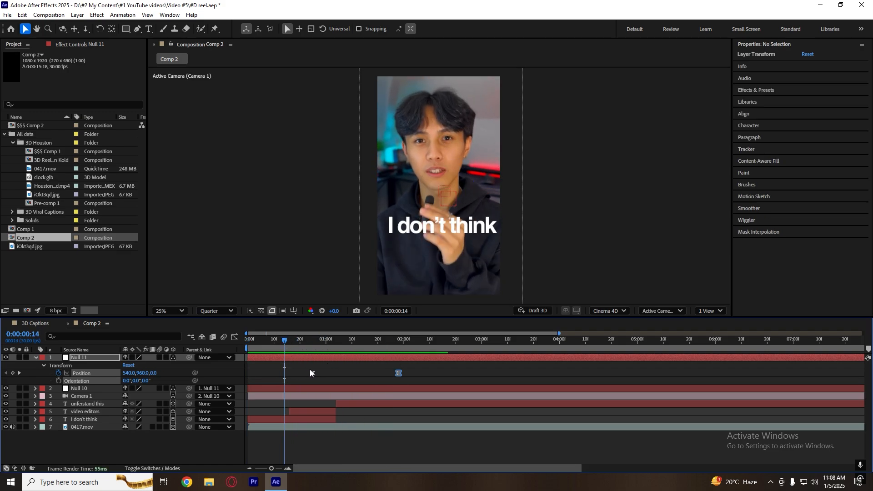
Shift both Null 11 position keyframes to about 0:00:01:00 and 0:00:02:03, and preview the timing from several points.
left_click_drag(310, 369, 411, 375)
key("space")
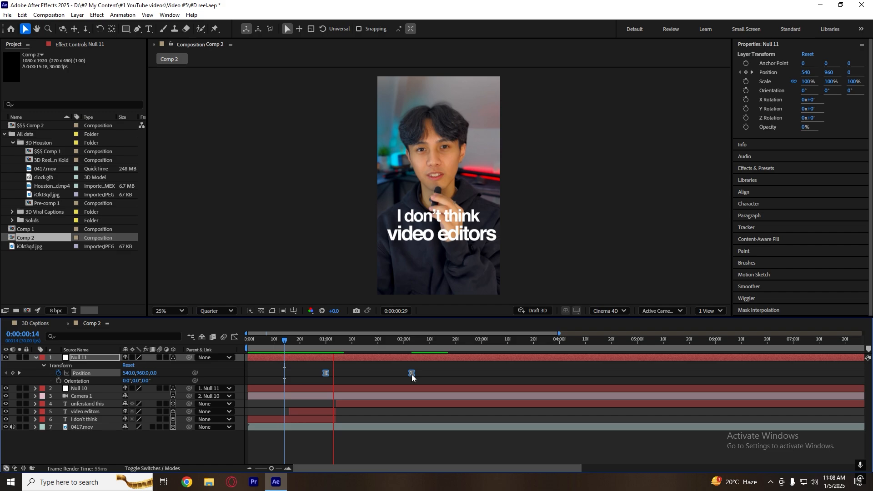
key("space")
left_click(279, 346)
key("space")
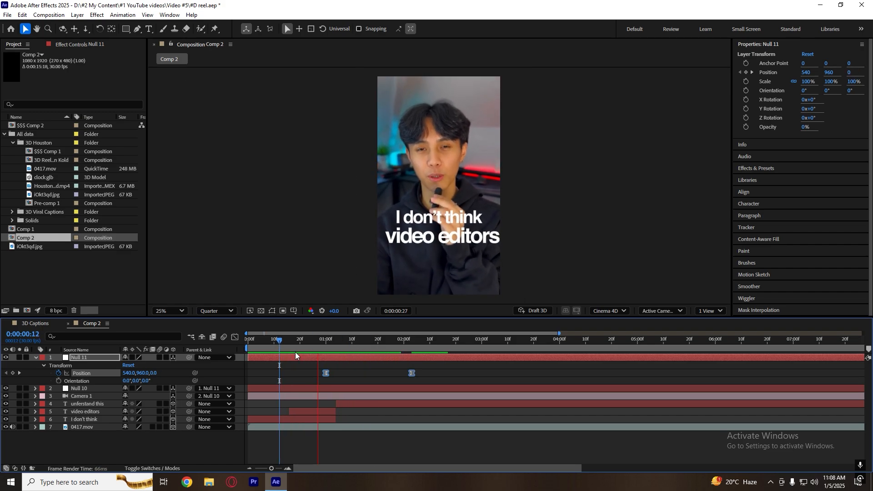
key("space")
left_click(300, 347)
key("space")
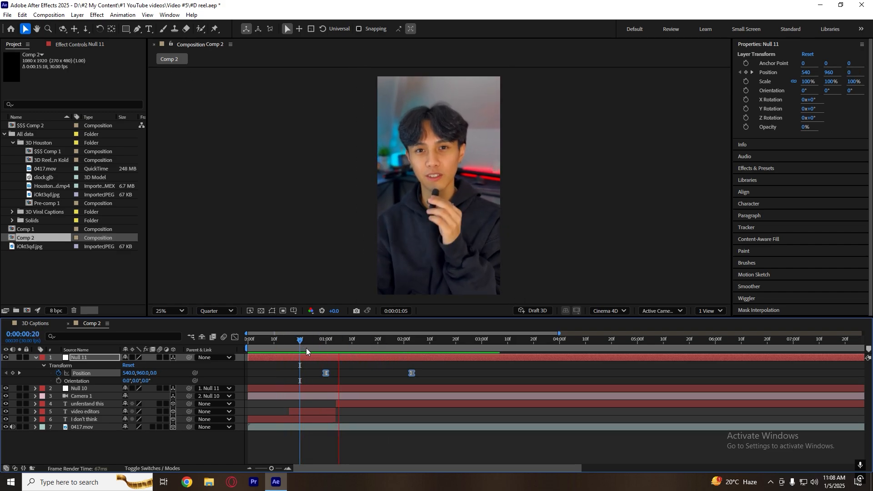
key("space")
key("Home")
key("space")
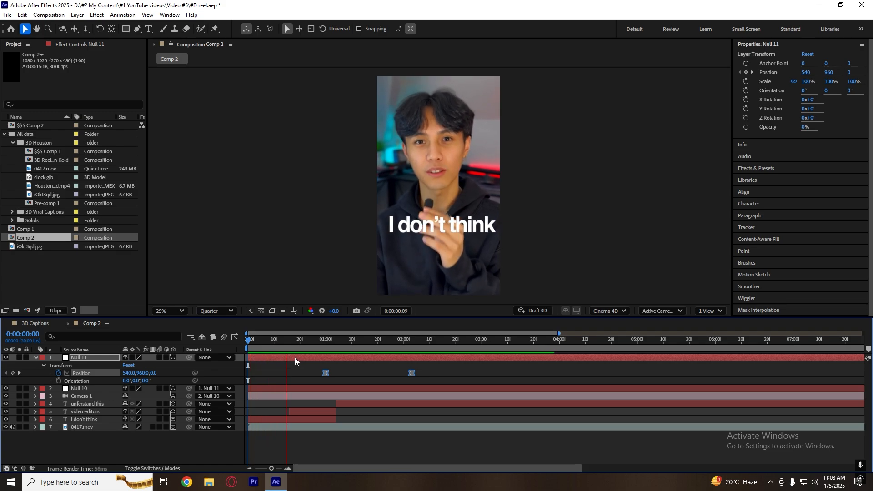
key("space")
Move Null 10's final position keyframe earlier to about 0:00:02:19 and preview the combined camera move.
left_click(342, 388)
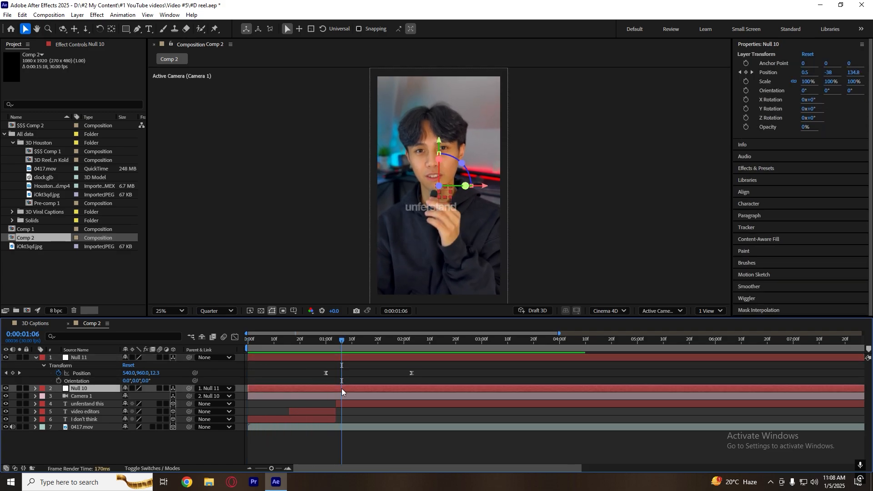
key("p")
left_click_drag(494, 396, 453, 397)
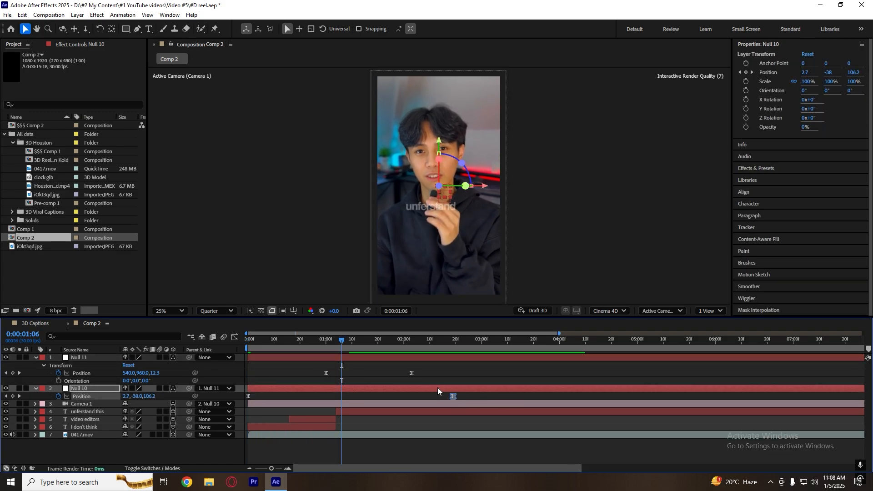
key("Home")
key("space")
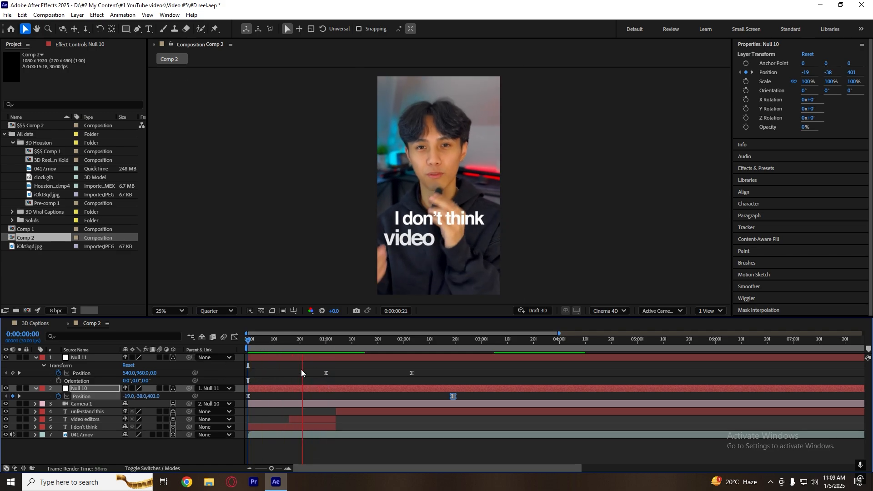
key("space")
left_click(269, 340)
key("space")
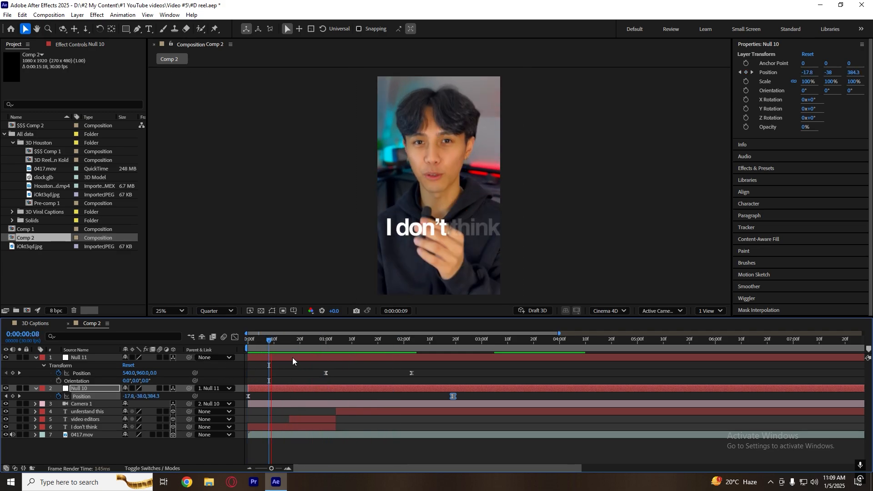
key("space")
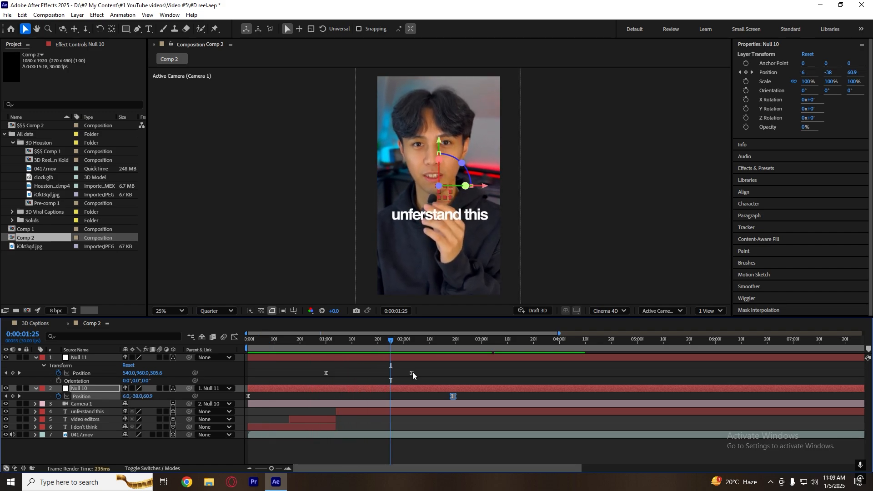
Spread Null 11's position keyframes to about 0:00:00:24 and 0:00:02:23, and preview the slower move.
left_click_drag(411, 373, 463, 373)
left_click_drag(326, 373, 311, 372)
left_click(291, 350)
key("space")
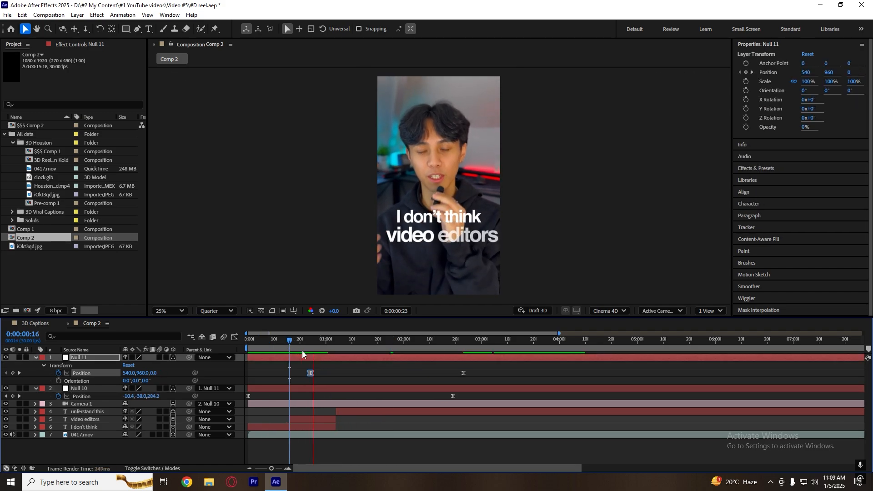
key("space")
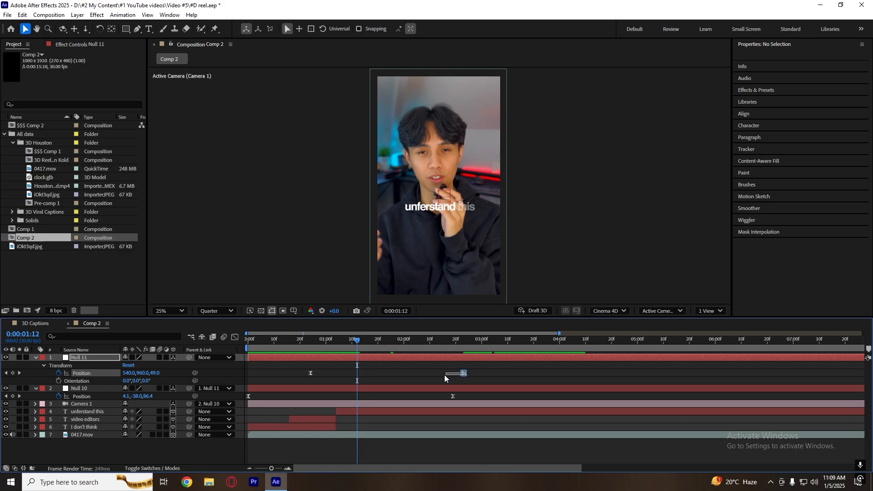
Move Null 11's final position keyframe back to about 0:00:02:03 and preview the camera move from the beginning.
left_click_drag(463, 372, 411, 373)
left_click(292, 347)
key("space")
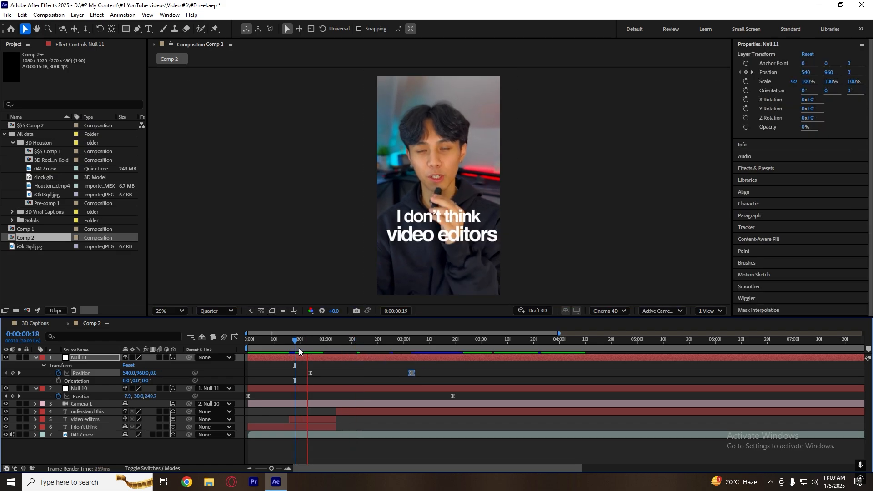
left_click(248, 348)
key("space")
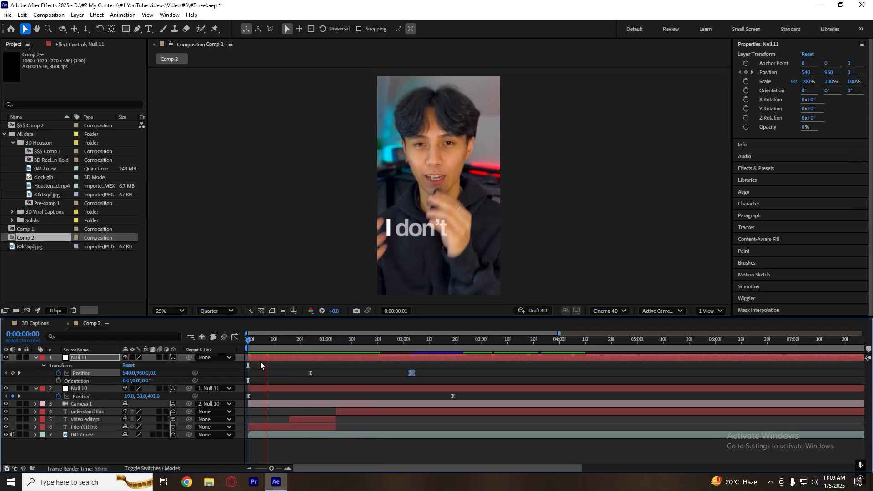
key("space")
Collapse the null keyframe rows, then play and scrub the captions to review the camera move up to 0:00:02:03.
left_click(366, 369)
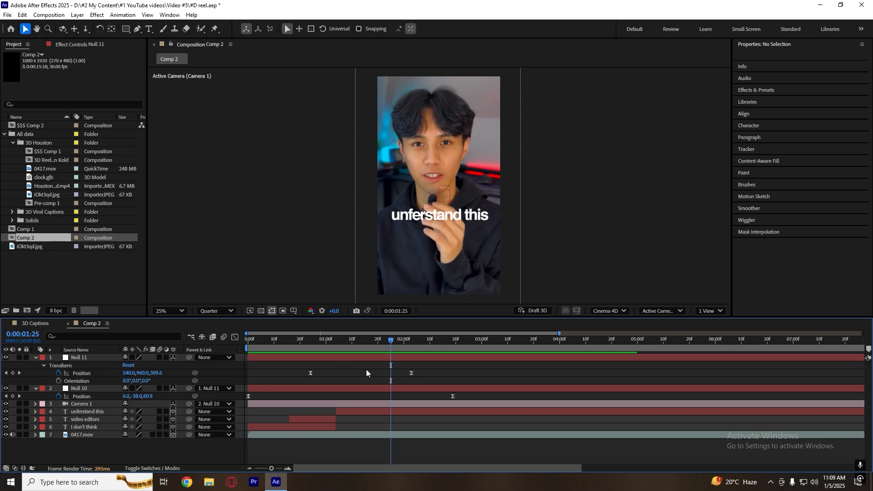
key("u")
left_click_drag(328, 339, 302, 339)
key("space")
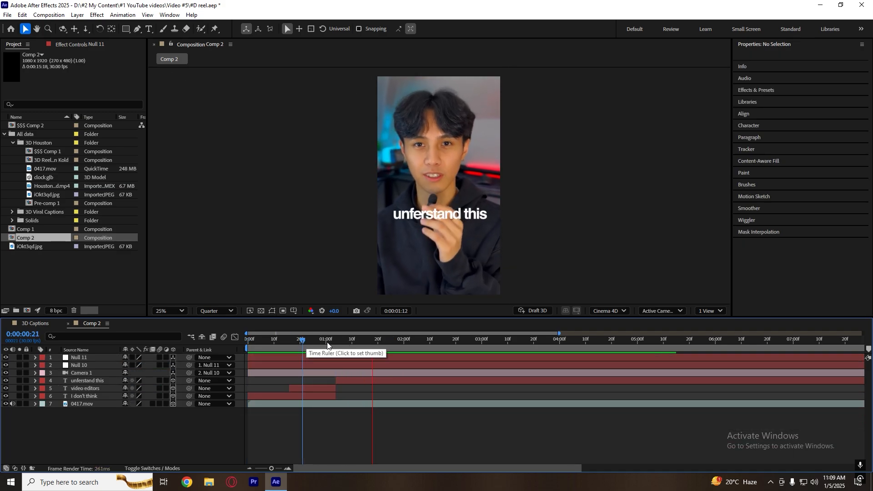
left_click(248, 341)
key("space")
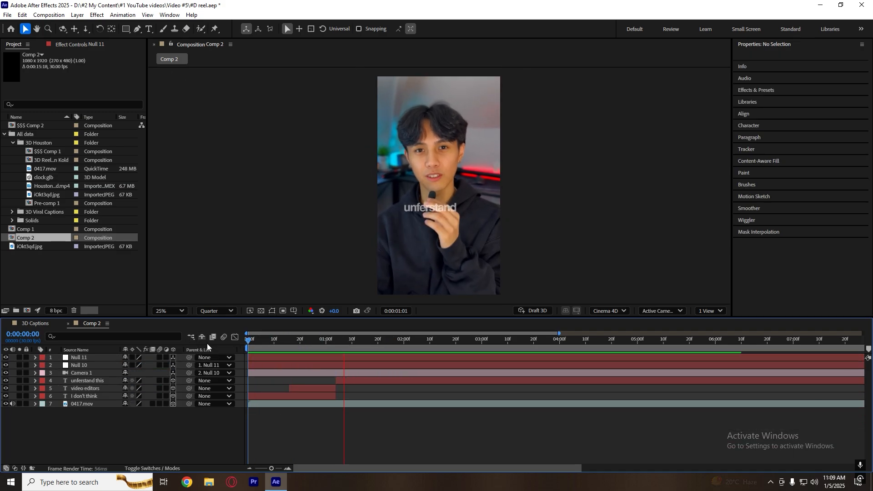
key("space")
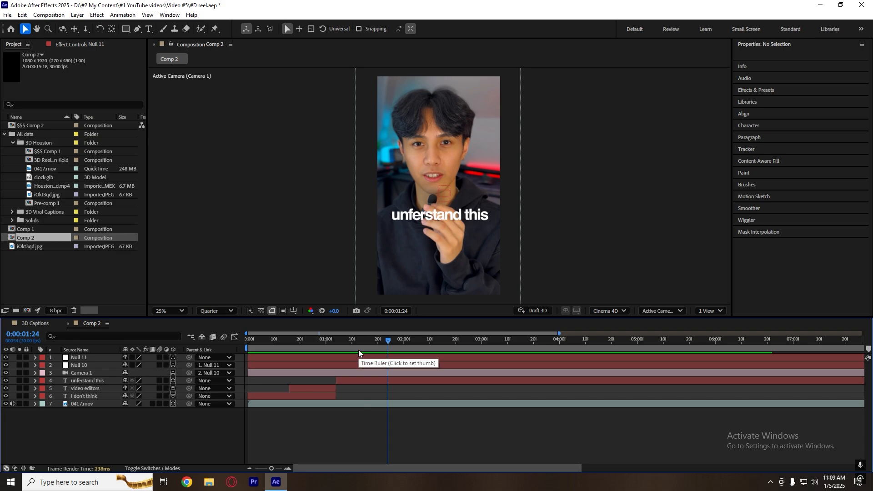
left_click_drag(348, 346, 355, 352)
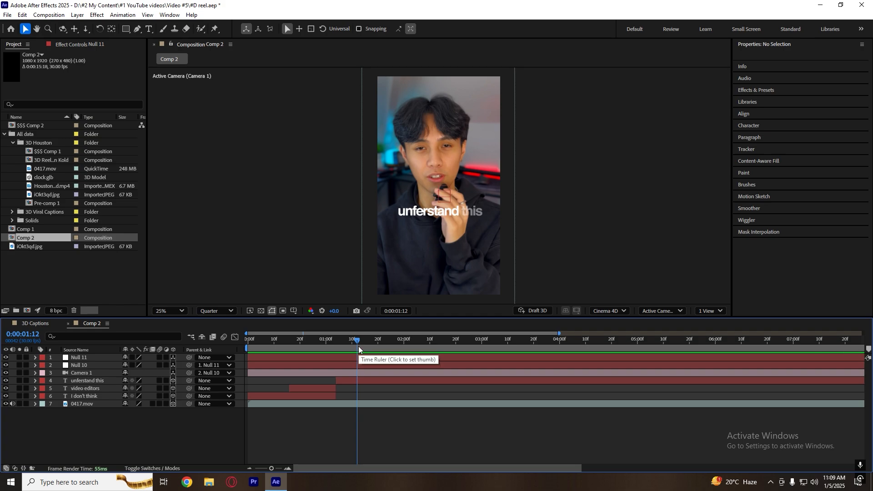
left_click_drag(358, 346, 413, 348)
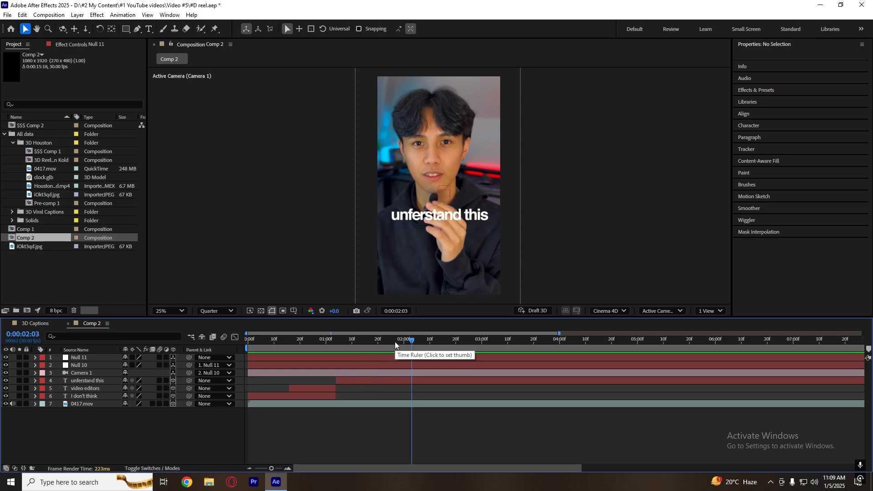
Play and scrub the captions around 0:00:02:00 to find where the third phrase should end.
mouse_move(392, 341)
left_mouse_down()
mouse_move(367, 340)
mouse_move(402, 340)
left_mouse_up()
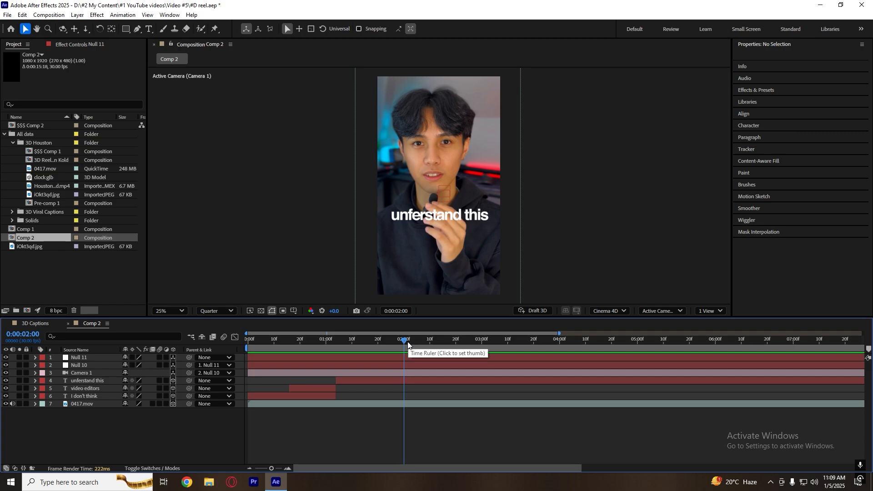
mouse_move(407, 345)
left_mouse_down()
mouse_move(305, 342)
mouse_move(394, 348)
left_mouse_up()
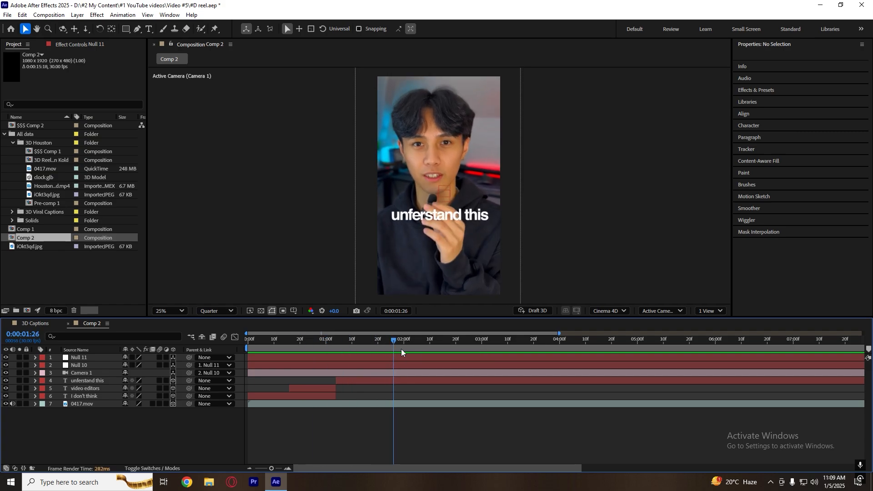
key("space")
left_click_drag(454, 343, 419, 347)
key("space")
left_click(398, 344)
Try splitting the "unferstand this" caption layer at 0:00:02:04.
left_click(421, 381)
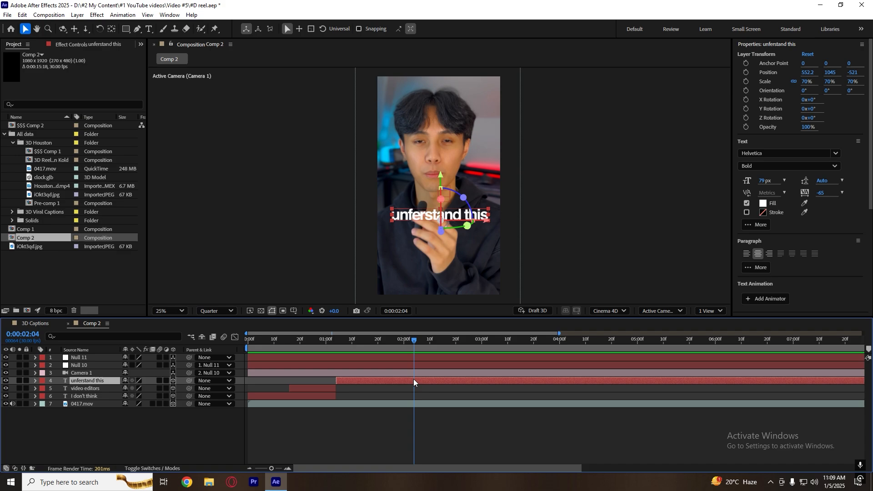
key("ctrl+shift+d")
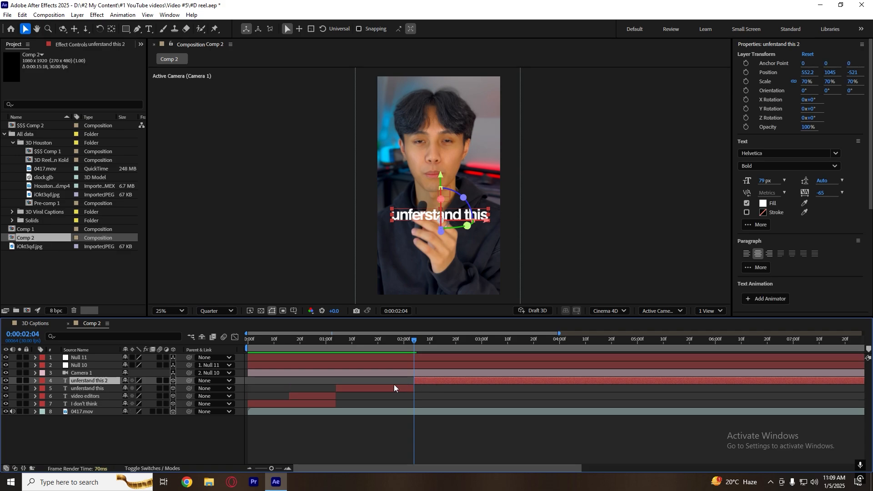
key("z")
key("ctrl+z")
Duplicate the "unferstand this" caption layer and shift the copy so it starts at 0:00:02:04.
key("ctrl+d")
left_click_drag(384, 381, 459, 381)
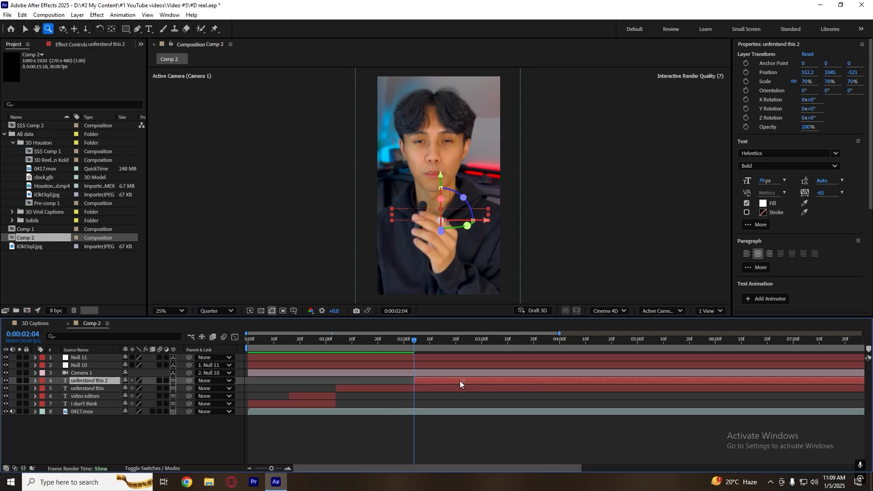
left_click(451, 389)
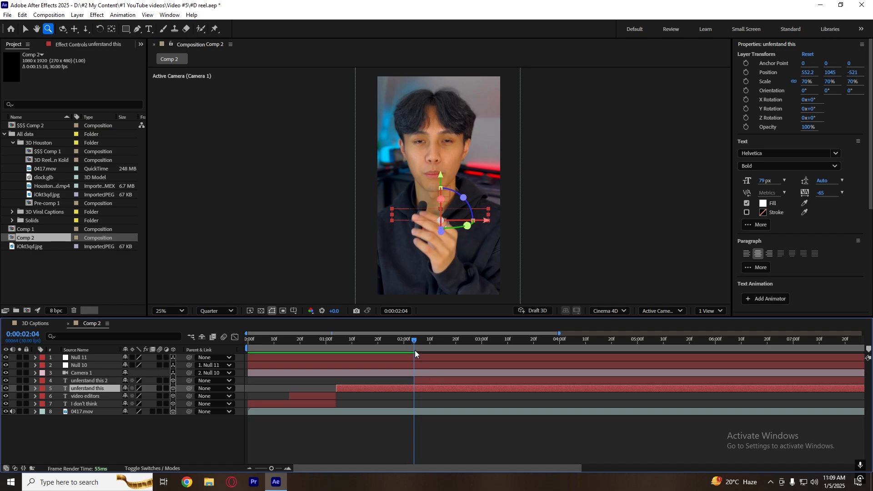
left_click_drag(415, 350, 466, 349)
left_click(426, 217)
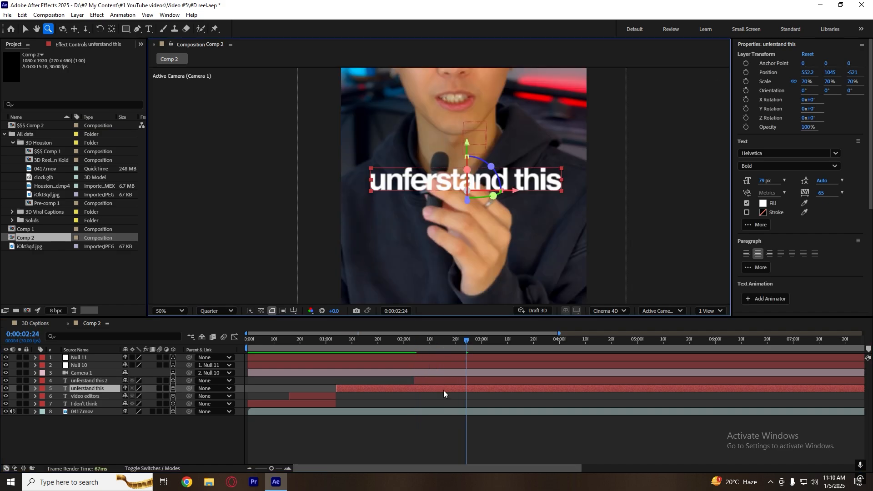
left_click(415, 345)
left_click(427, 397)
key("v")
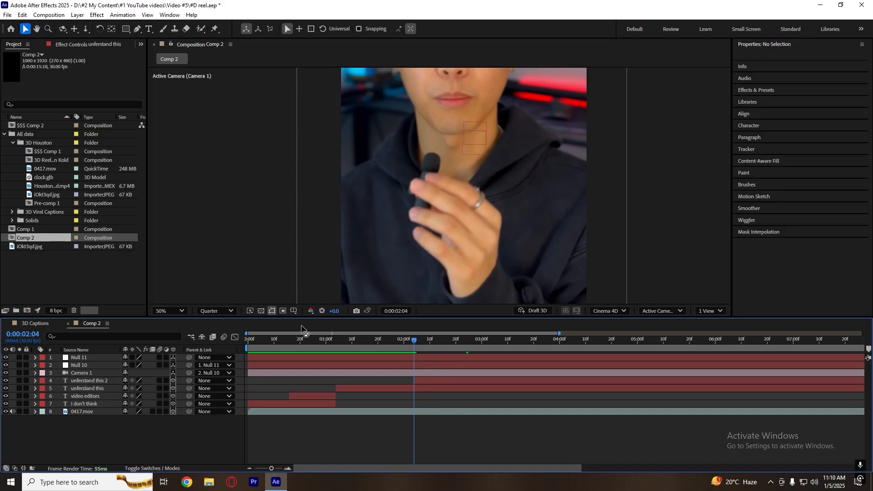
left_click(170, 311)
left_click(181, 130)
Open the duplicated caption's text for editing in the viewer at 0:00:03:00.
left_click(426, 389)
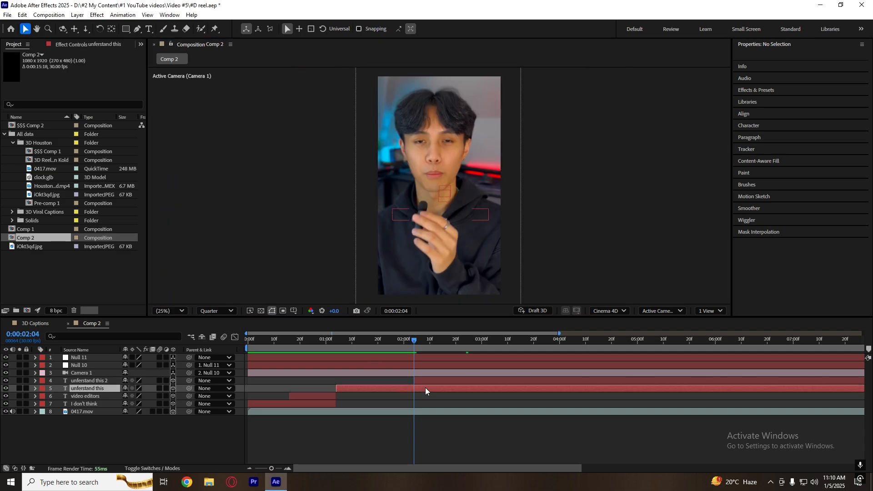
left_click(428, 381)
key("ctrl+t")
left_click_drag(420, 342, 482, 342)
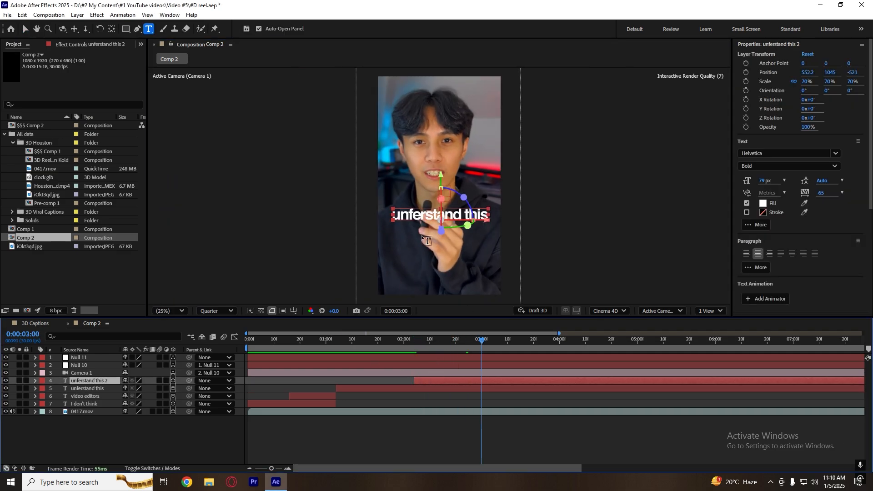
left_click(415, 214)
double_click(414, 214)
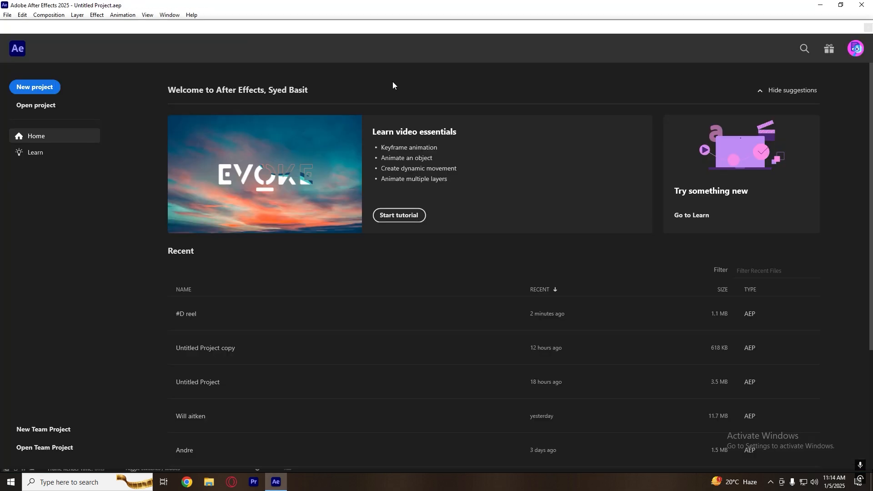